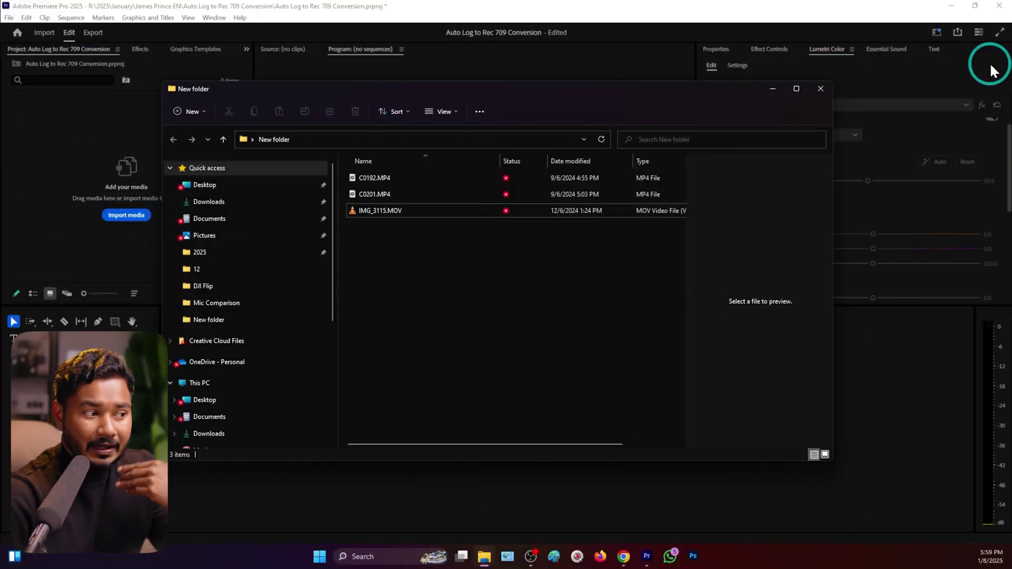
# Select the three clips C0192.MP4, C0201.MP4 and IMG_3115.MOV in File Explorer
pyautogui.moveTo(470, 280); pyautogui.dragTo(411, 193)
pyautogui.click(413, 177)
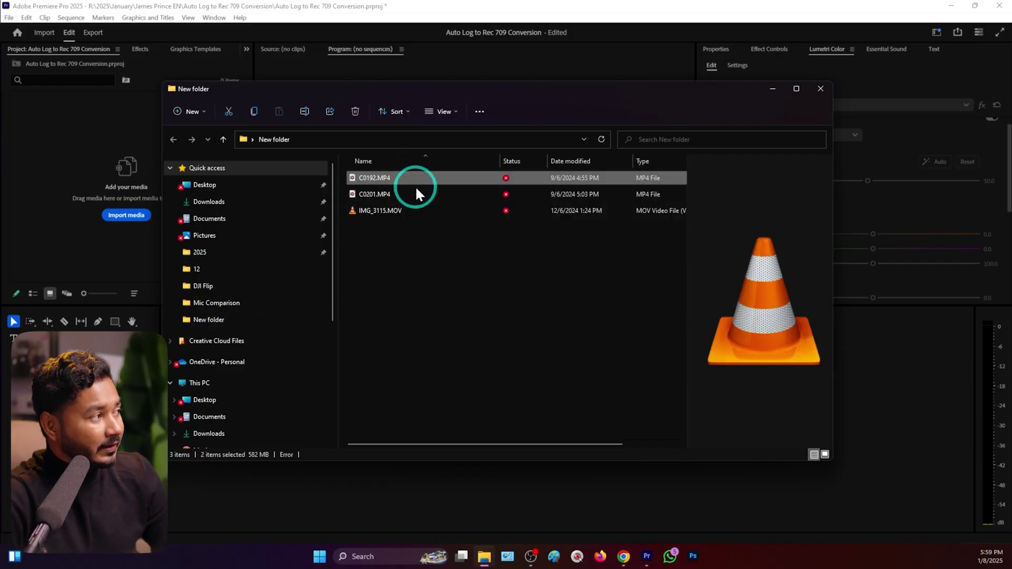
pyautogui.click(416, 189)
pyautogui.click(423, 210)
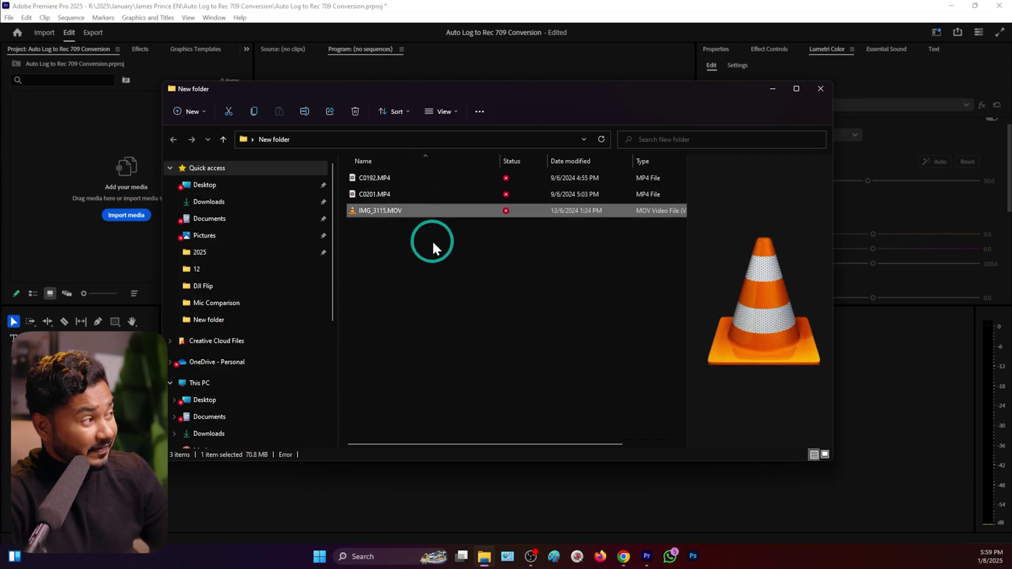
pyautogui.moveTo(442, 255); pyautogui.dragTo(408, 179)
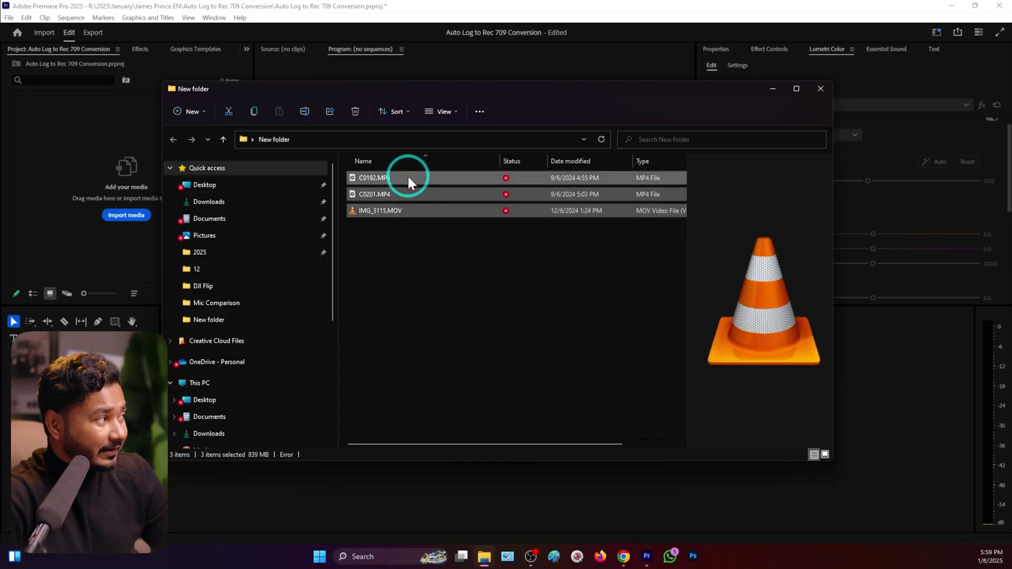
# Import the three clips into the Project panel and build a sequence from C0201.MP4
pyautogui.moveTo(70, 176); pyautogui.dragTo(70, 173)
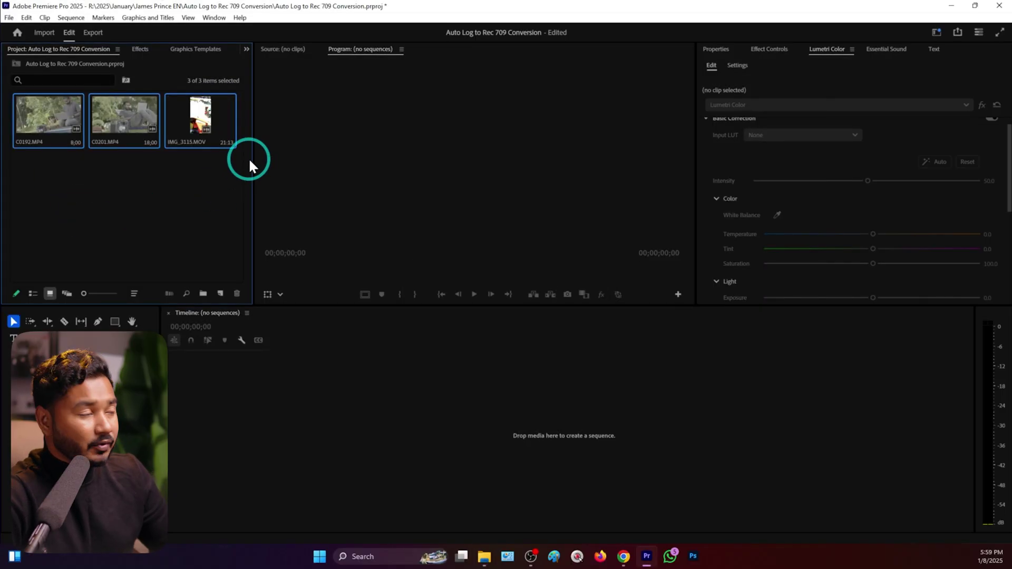
pyautogui.click(214, 181)
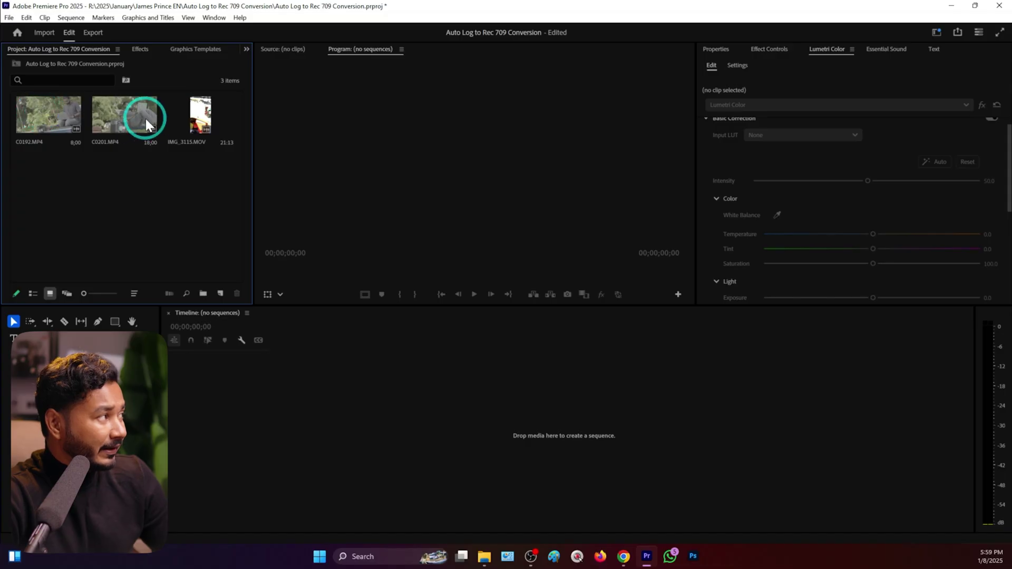
pyautogui.moveTo(145, 118); pyautogui.dragTo(218, 399)
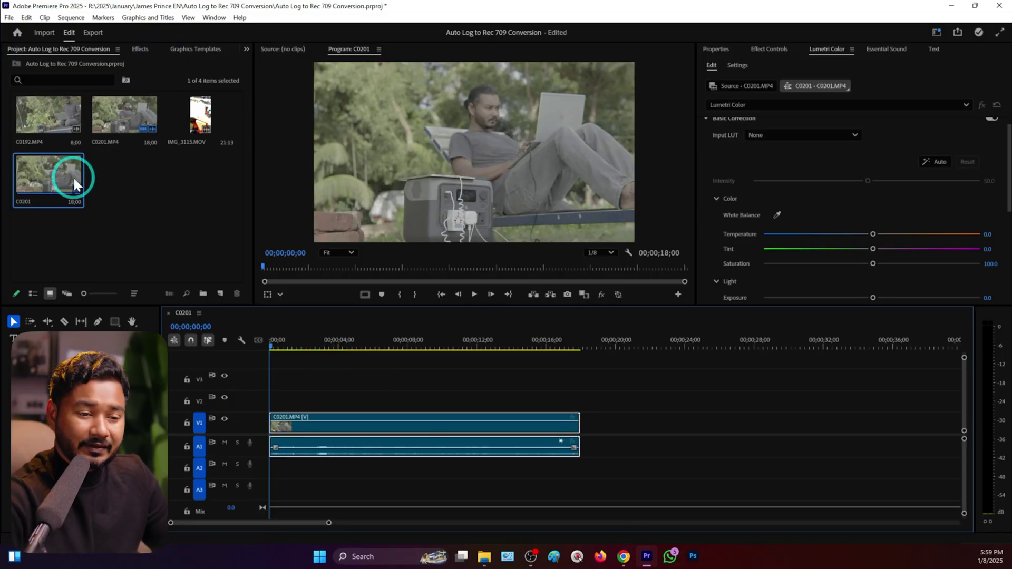
# Park the playhead at 00;00;04;45 on the C0201 sequence
pyautogui.click(352, 346)
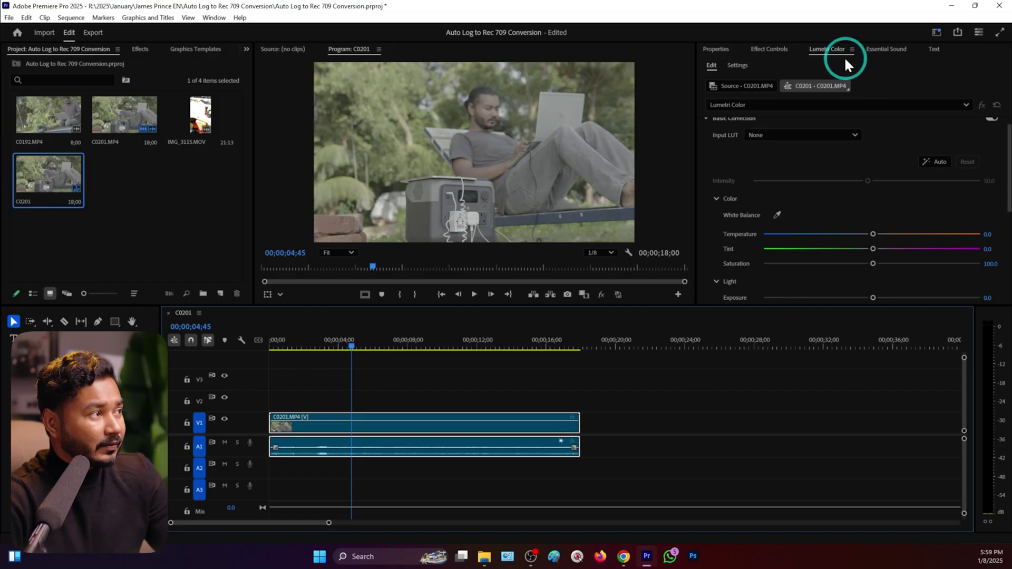
pyautogui.click(827, 52)
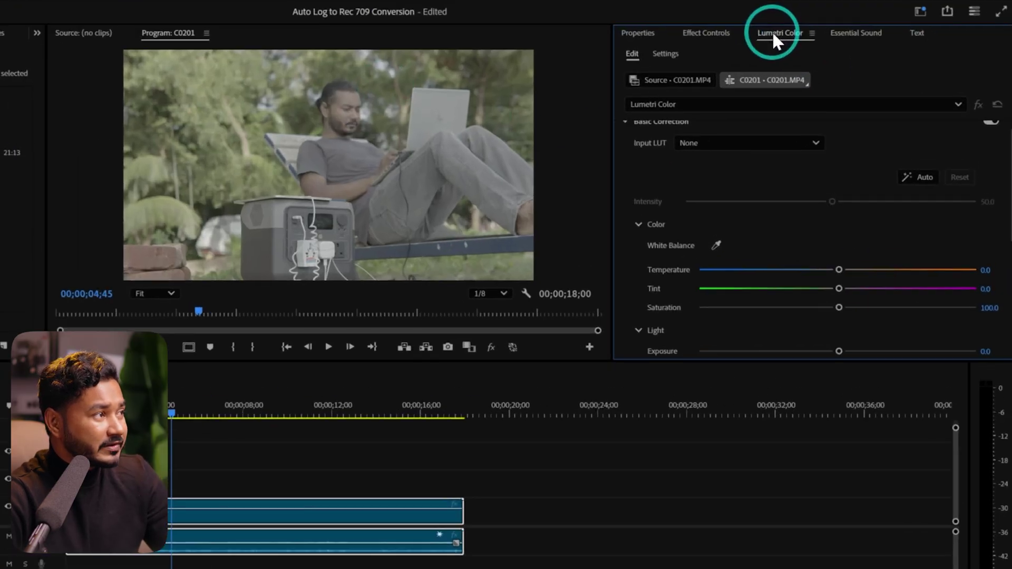
# Choose Browse… for the Lumetri Input LUT and centre the Select a LUT dialog
pyautogui.scroll(1, 699, 174)
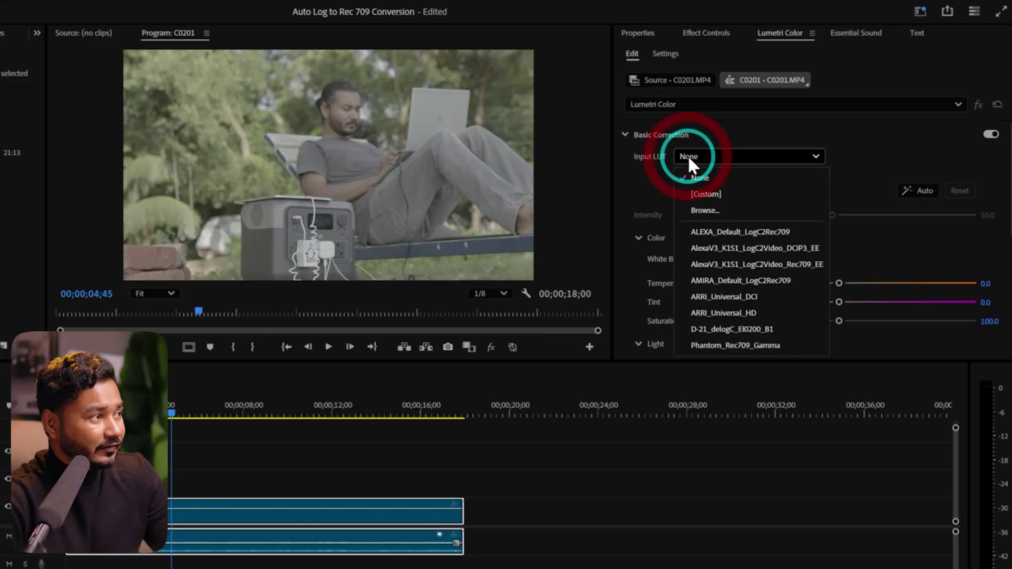
pyautogui.click(734, 211)
pyautogui.moveTo(222, 12); pyautogui.dragTo(550, 68)
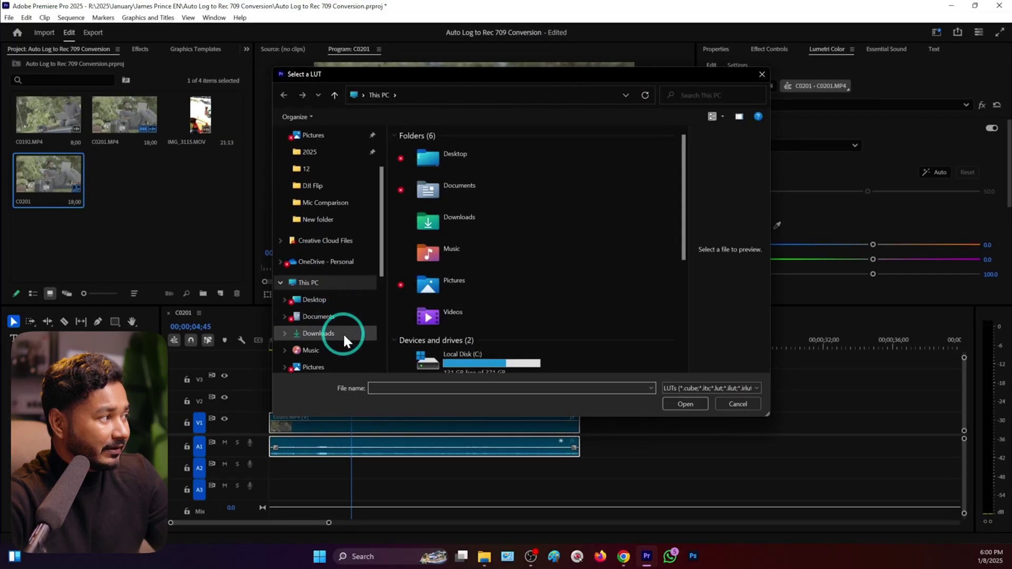
# Load 1_SGamut3CineSLog3_To_LC-709.cube from Downloads > SonyLookProfiles_SLog3_SGamut3Cine as the input LUT
pyautogui.click(160, 397)
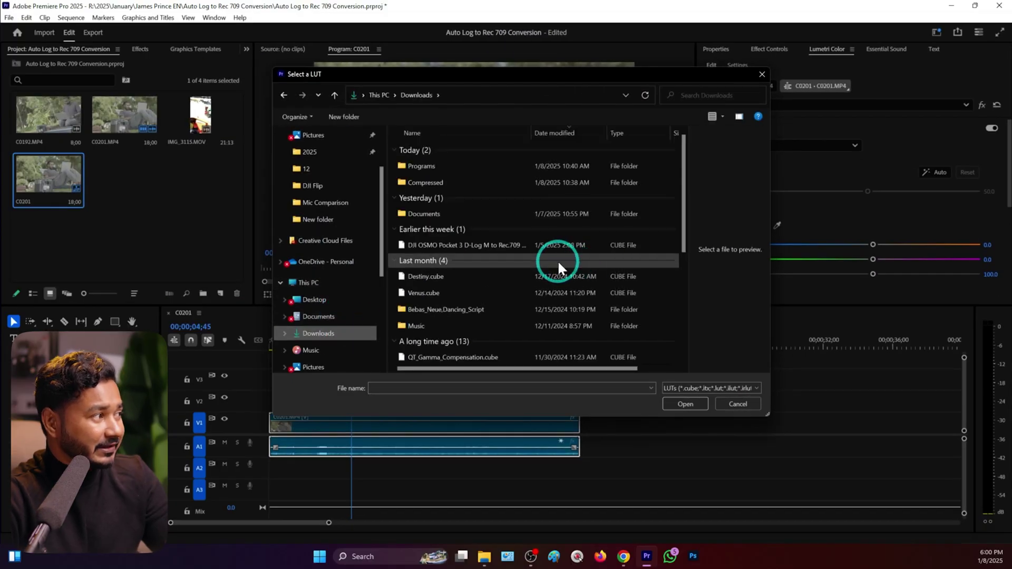
pyautogui.scroll(-3, 538, 299)
pyautogui.doubleClick(518, 274)
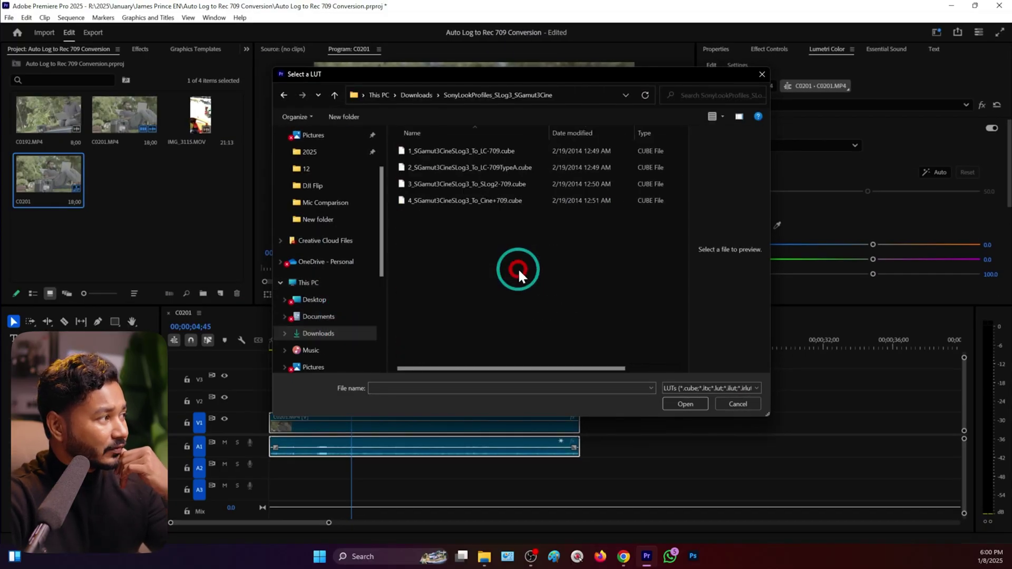
pyautogui.click(496, 152)
pyautogui.doubleClick(495, 151)
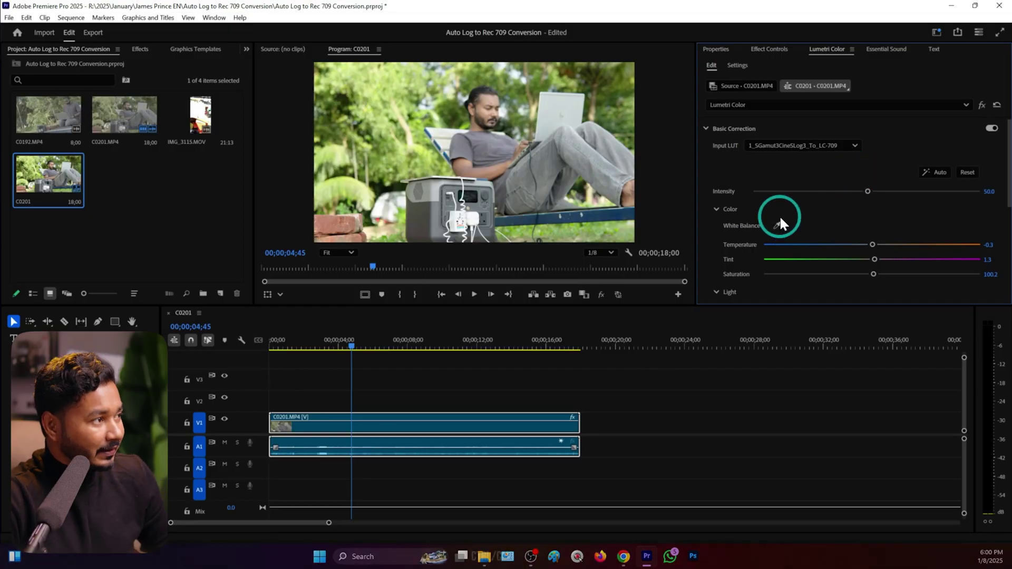
# Undo the white balance and LUT, then re-place C0201.MP4 on V1/A1 and select it
pyautogui.hotkey('ctrl', 'z')
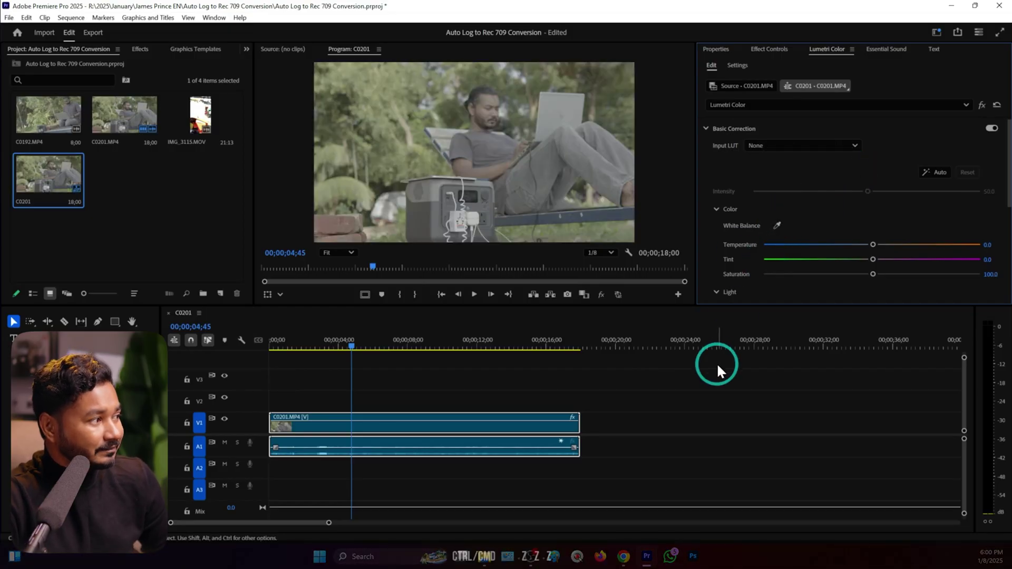
pyautogui.hotkey('ctrl', 'z')
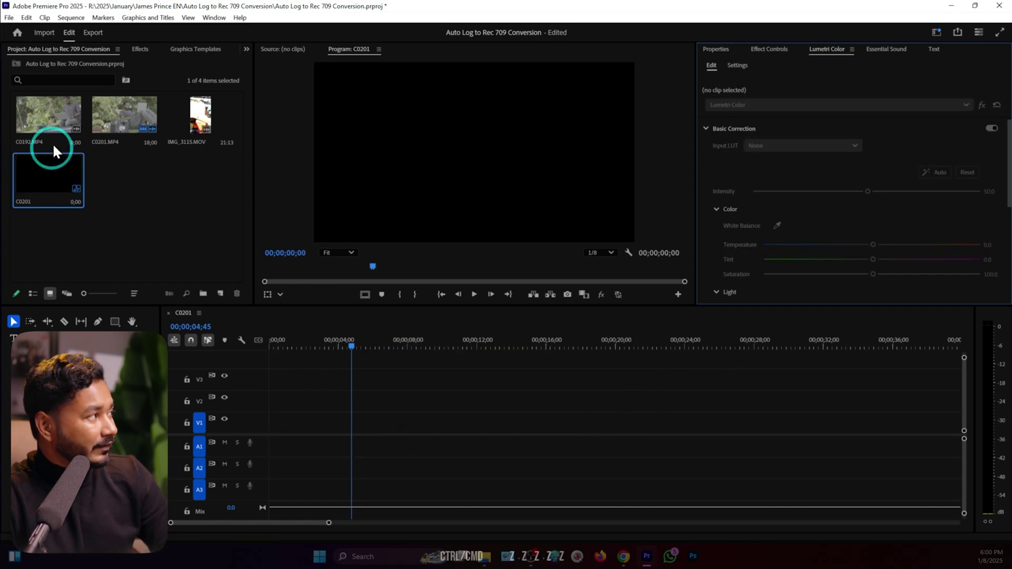
pyautogui.moveTo(121, 120)
pyautogui.mouseDown()
pyautogui.moveTo(287, 474)
pyautogui.moveTo(272, 442)
pyautogui.mouseUp()
pyautogui.click(351, 356)
pyautogui.click(617, 446)
pyautogui.click(510, 424)
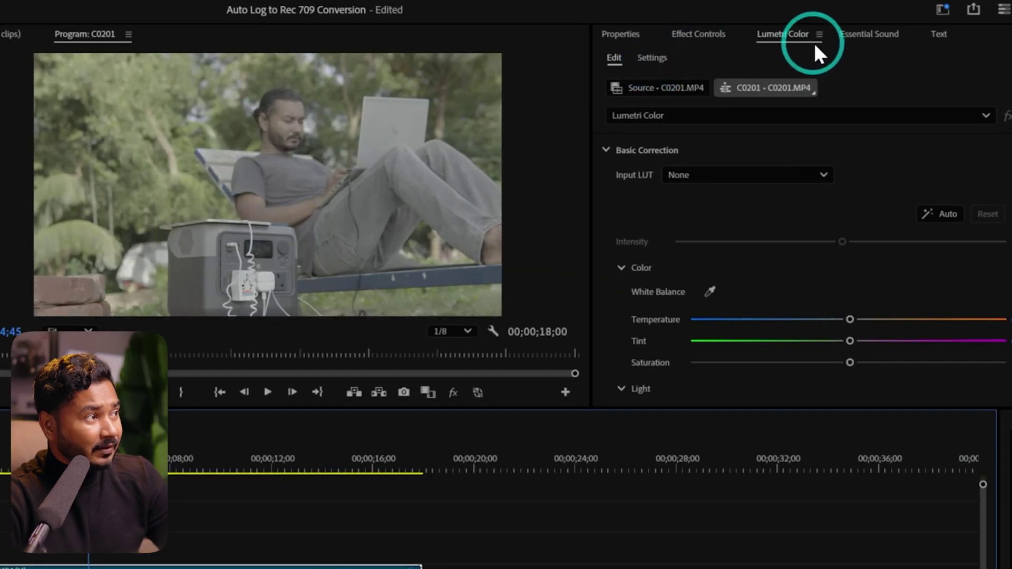
# Tick Auto Detect Log Video Color Space under Project in Lumetri Color Settings
pyautogui.click(802, 31)
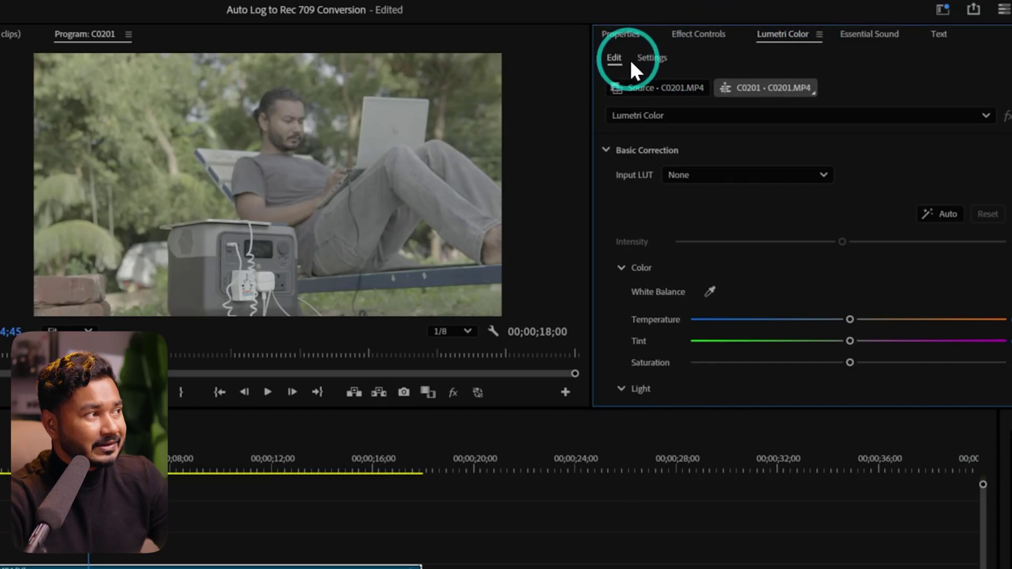
pyautogui.click(651, 59)
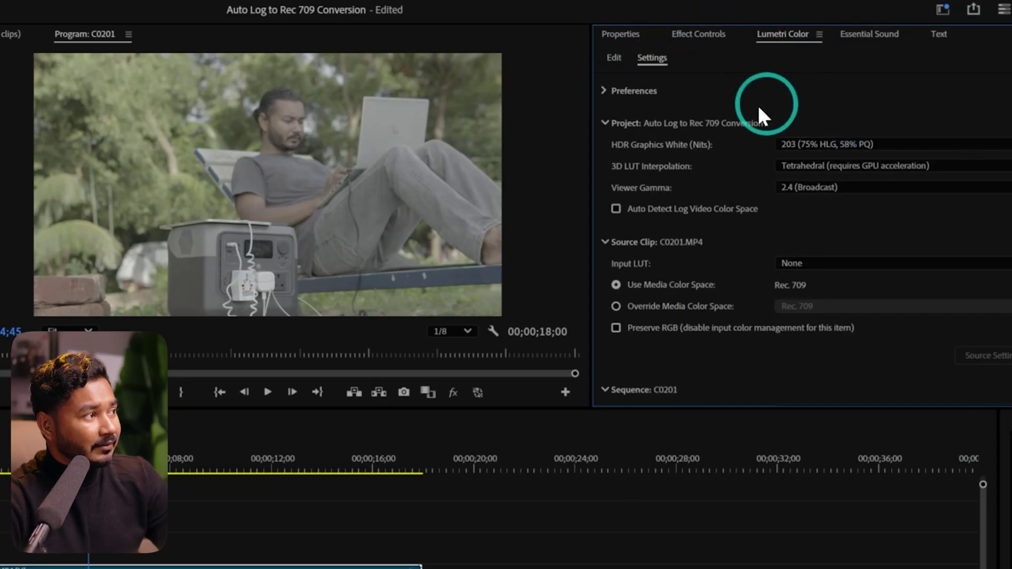
pyautogui.click(606, 123)
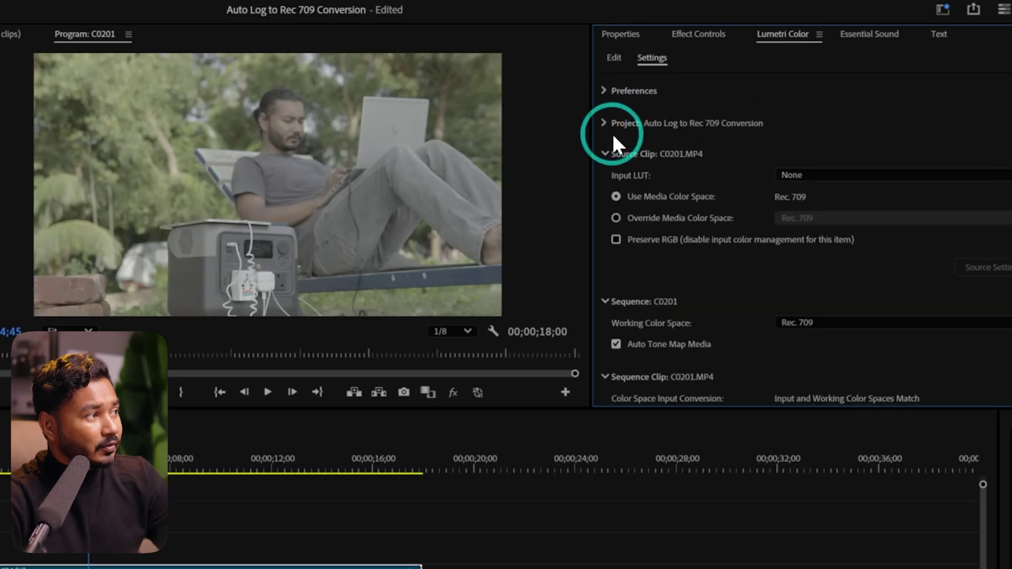
pyautogui.click(604, 120)
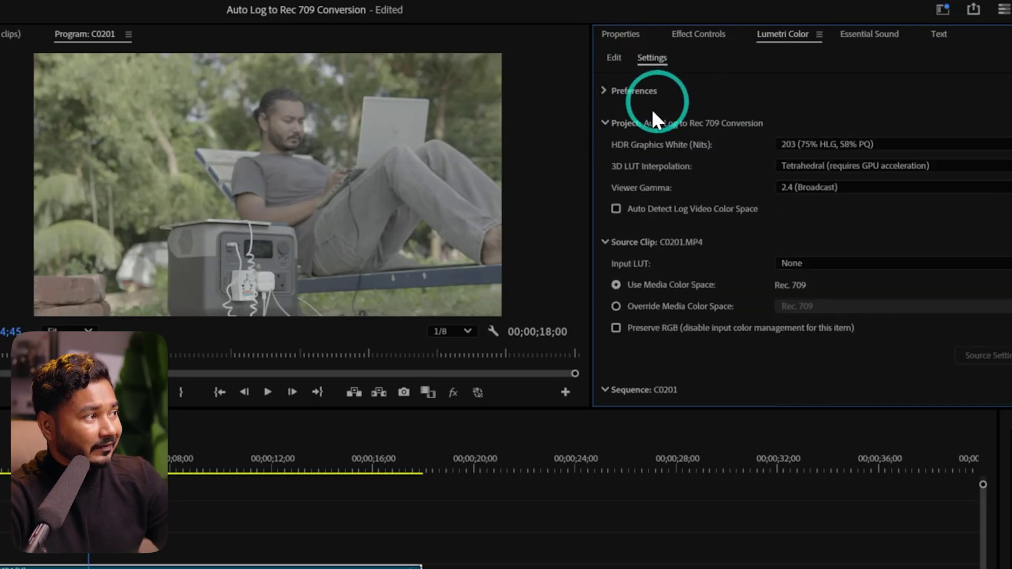
pyautogui.click(608, 122)
pyautogui.click(608, 122)
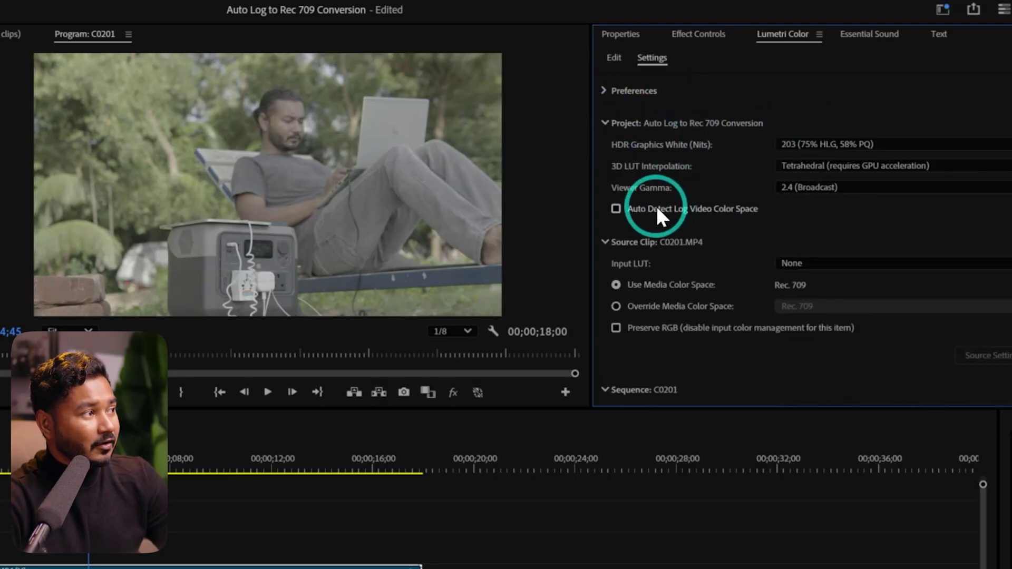
pyautogui.click(705, 212)
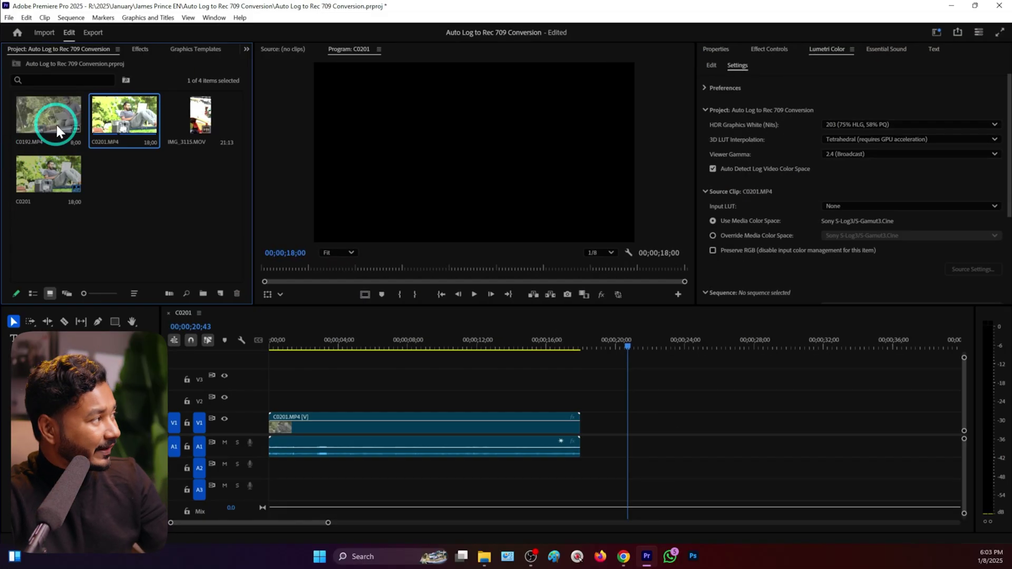
pyautogui.click(47, 113)
# Add C0192.MP4 to the sequence after C0201 and select it
pyautogui.moveTo(62, 111); pyautogui.dragTo(582, 443)
pyautogui.click(635, 448)
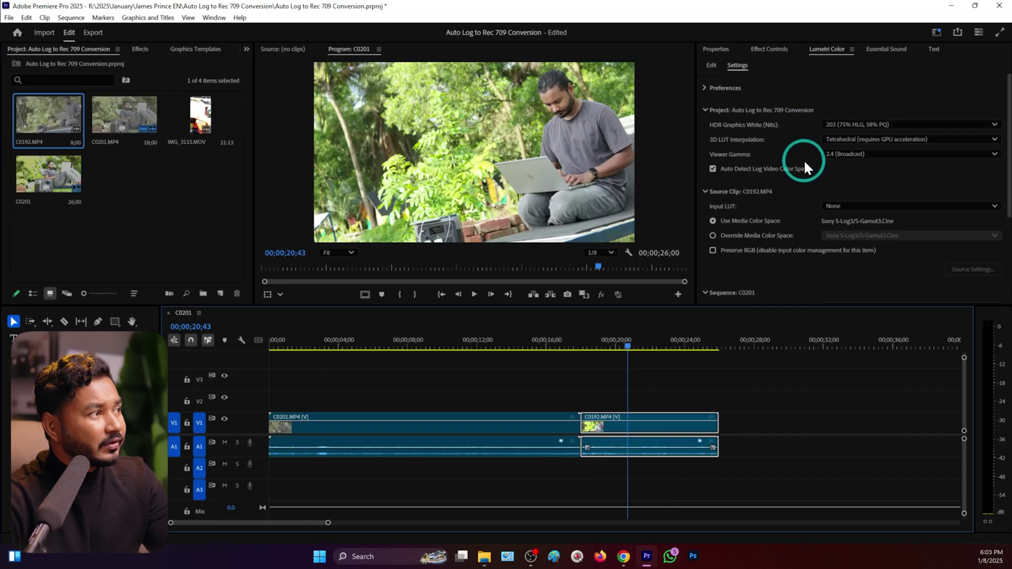
pyautogui.scroll(-5, 805, 164)
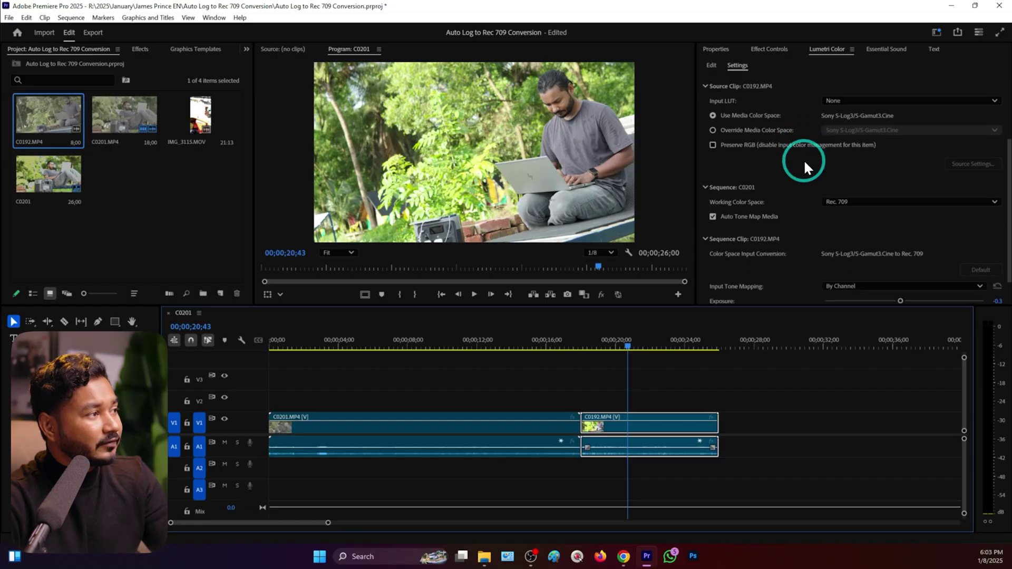
pyautogui.scroll(-2, 797, 181)
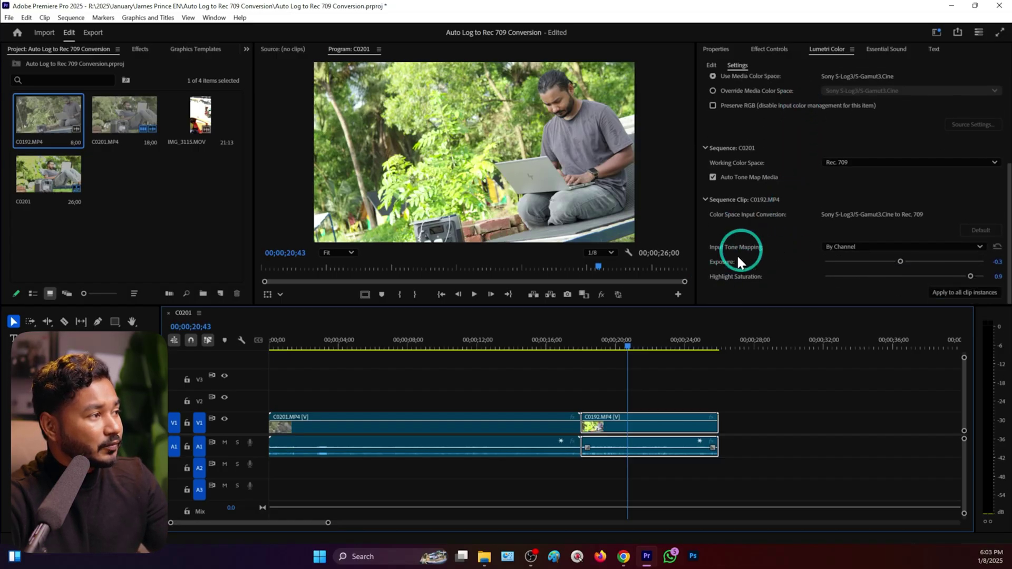
# Test tone mapping Exposure -0.6, then switch Input Tone Mapping to Max RGB with lower exposure
pyautogui.click(944, 245)
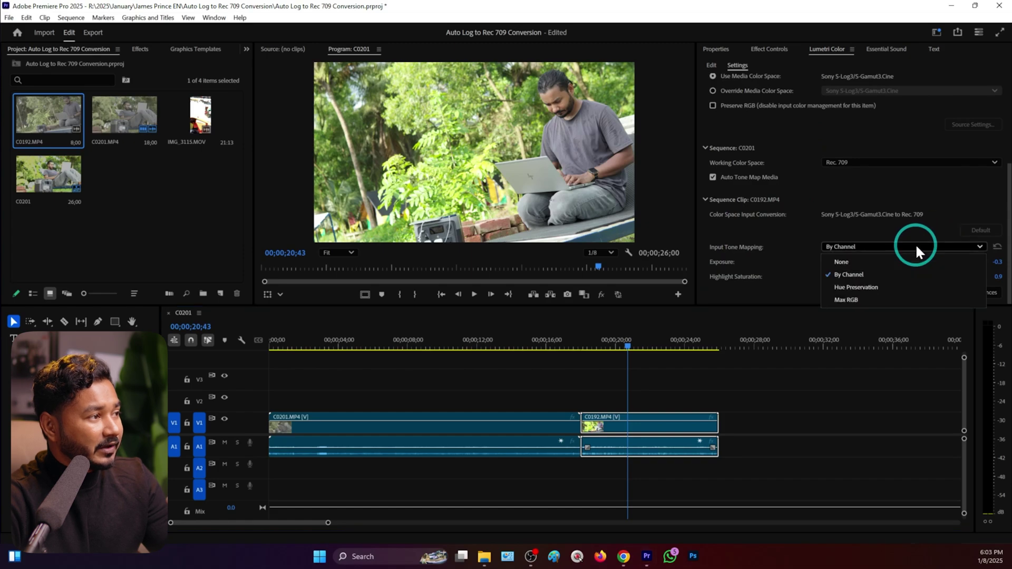
pyautogui.click(877, 273)
pyautogui.moveTo(872, 267); pyautogui.dragTo(894, 262)
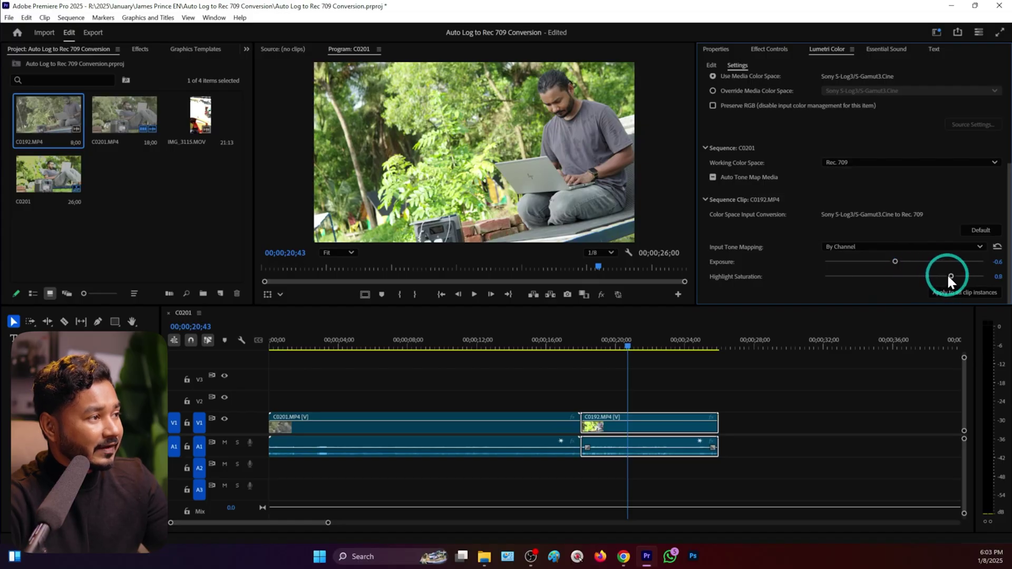
pyautogui.click(998, 248)
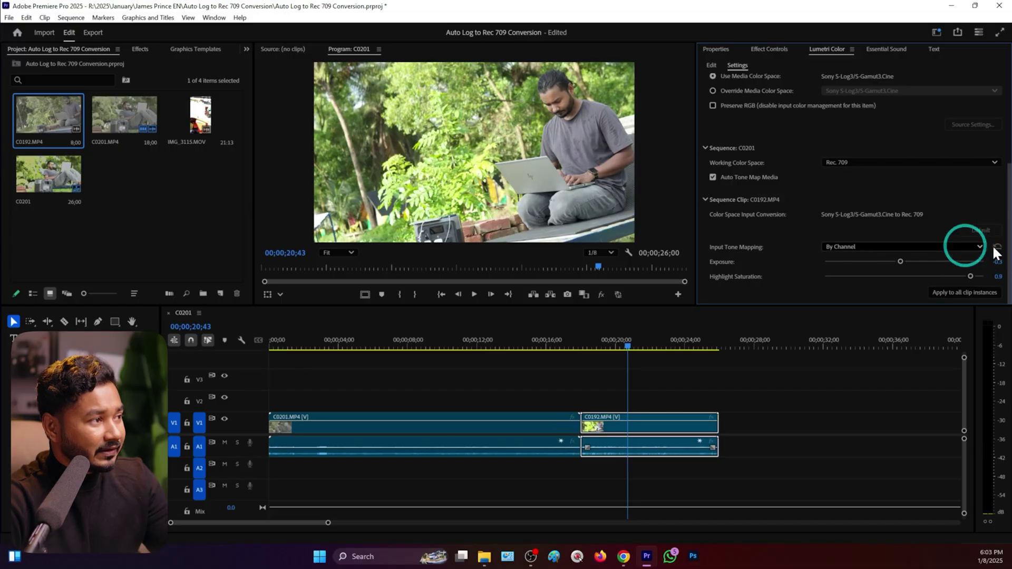
pyautogui.click(947, 244)
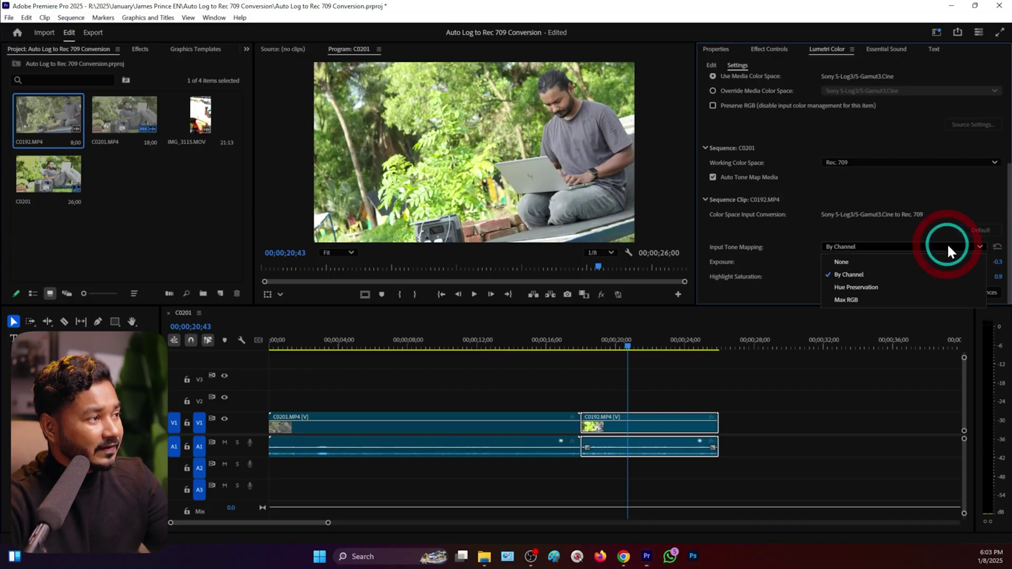
pyautogui.click(870, 300)
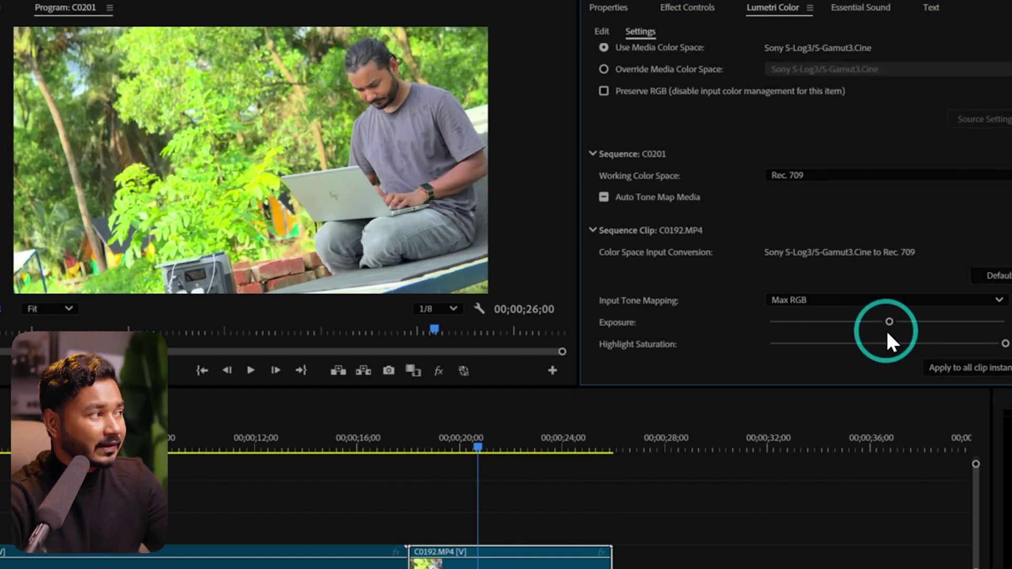
pyautogui.click(844, 319)
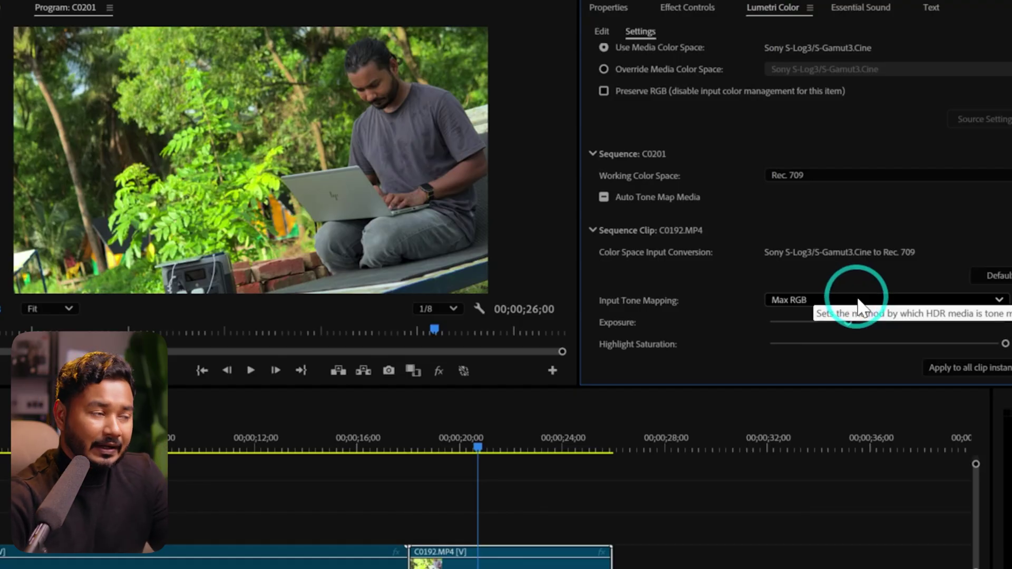
# Return Input Tone Mapping to By Channel with default tone mapping settings
pyautogui.click(860, 302)
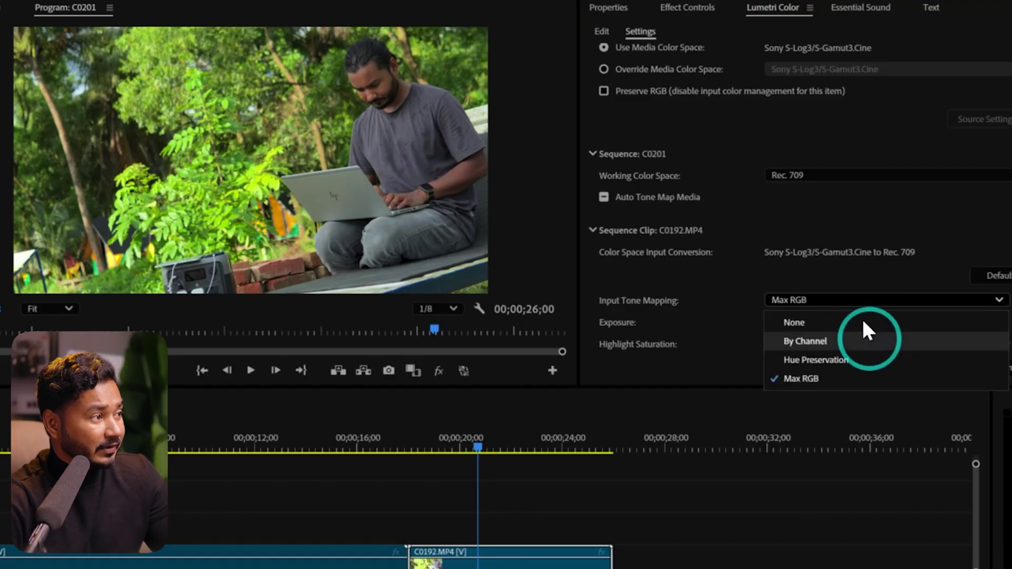
pyautogui.click(871, 342)
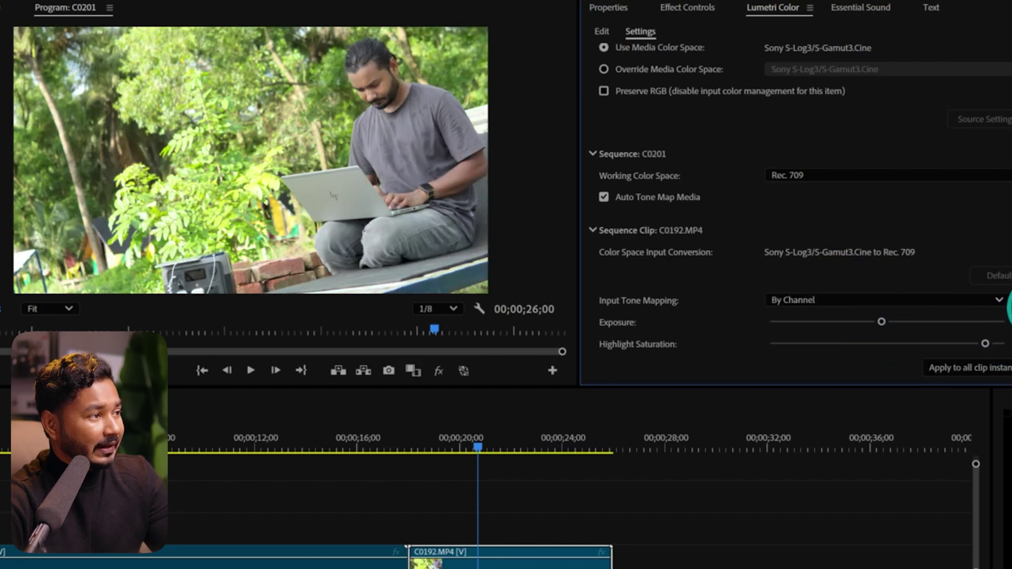
pyautogui.click(866, 295)
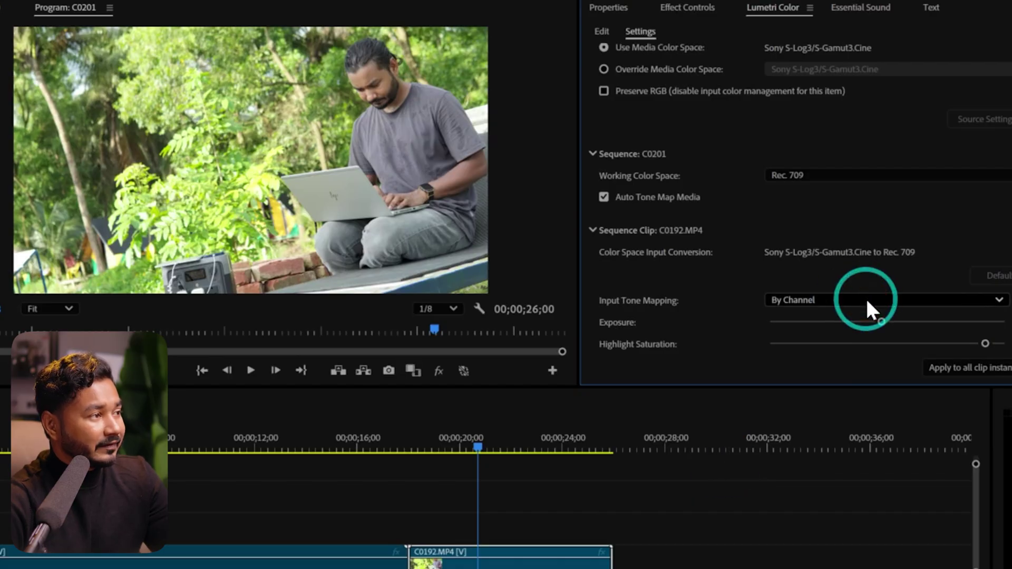
pyautogui.click(866, 299)
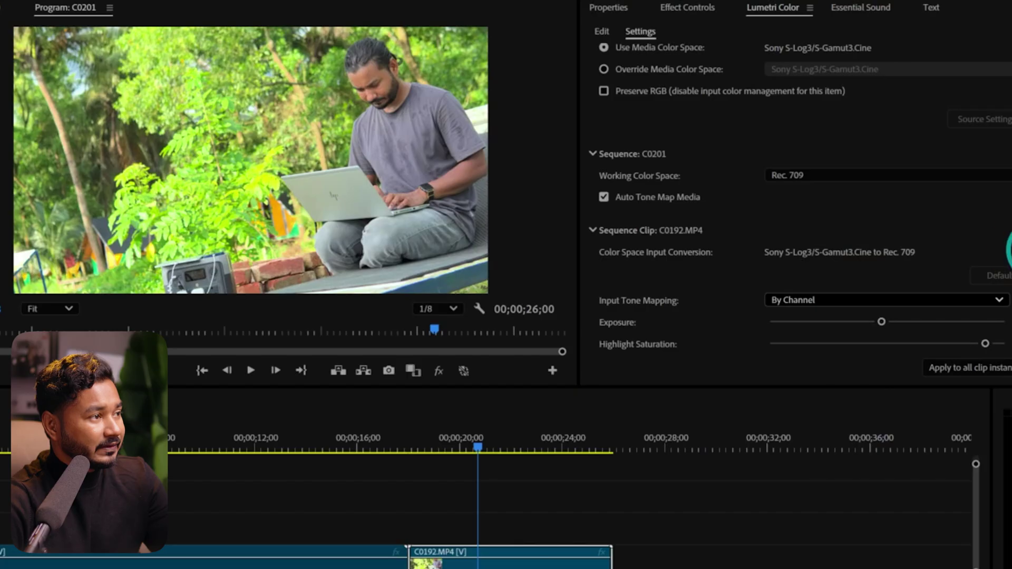
pyautogui.click(995, 275)
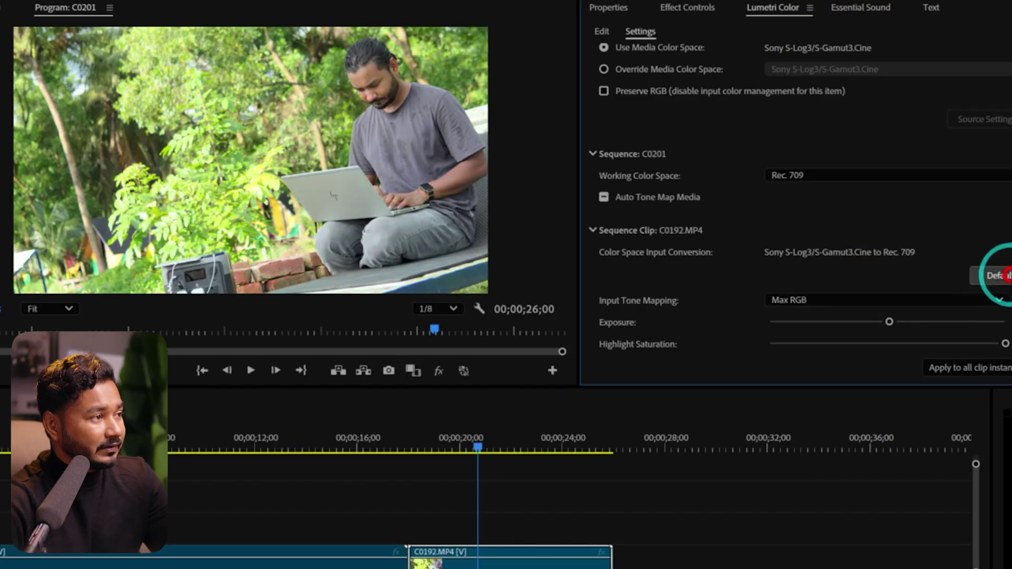
pyautogui.click(940, 299)
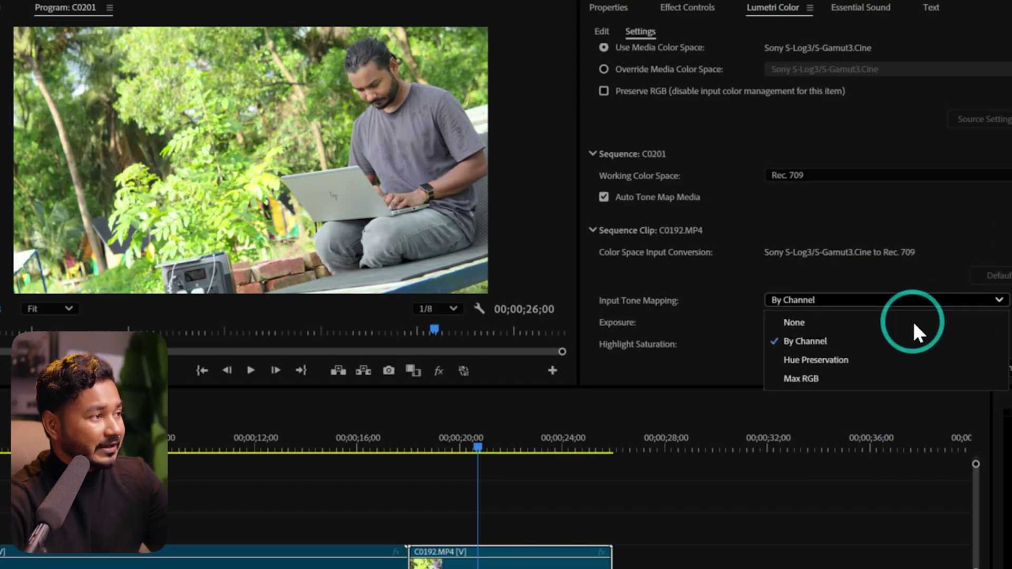
pyautogui.click(916, 331)
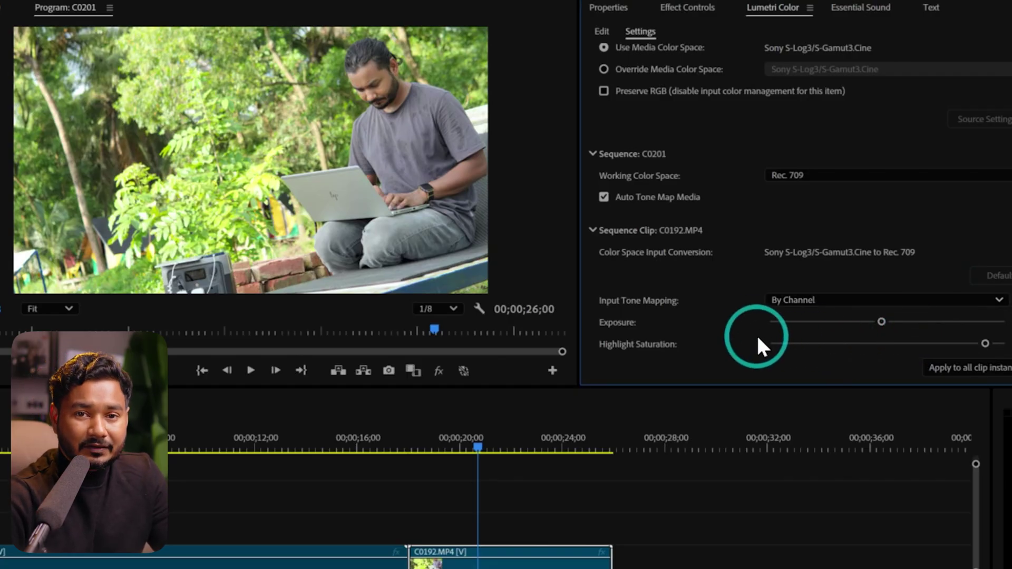
# Raise C0192.MP4's Exposure to 0.2 and Contrast to 12.3 in Lumetri's Light controls
pyautogui.click(607, 30)
pyautogui.scroll(-3, 865, 264)
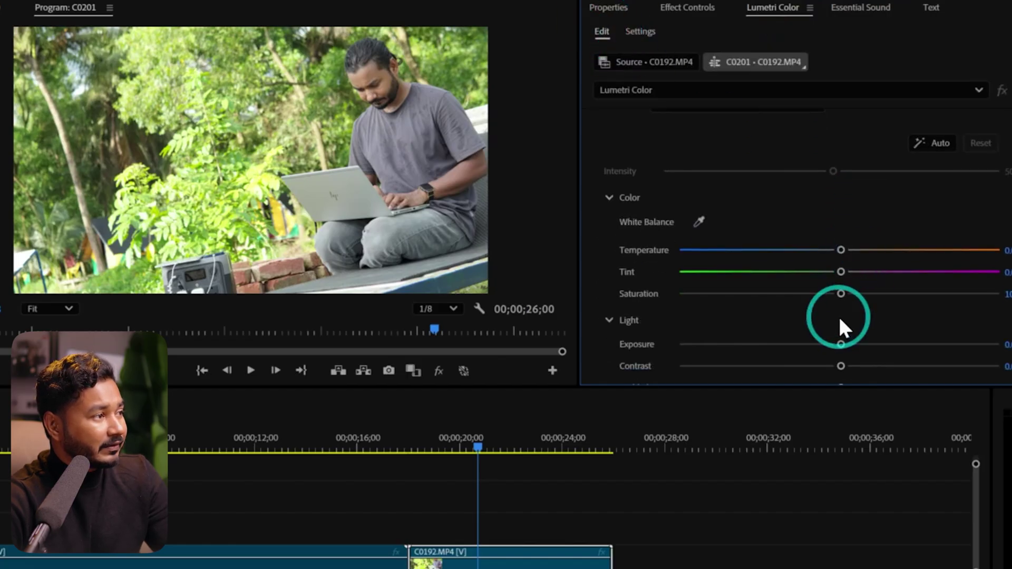
pyautogui.moveTo(841, 313); pyautogui.dragTo(853, 335)
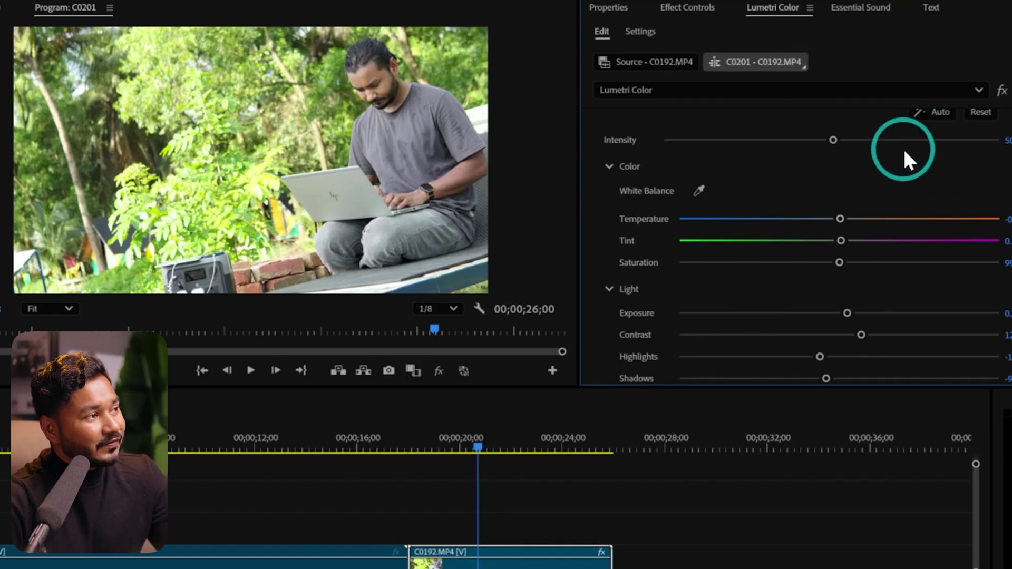
pyautogui.scroll(1, 925, 158)
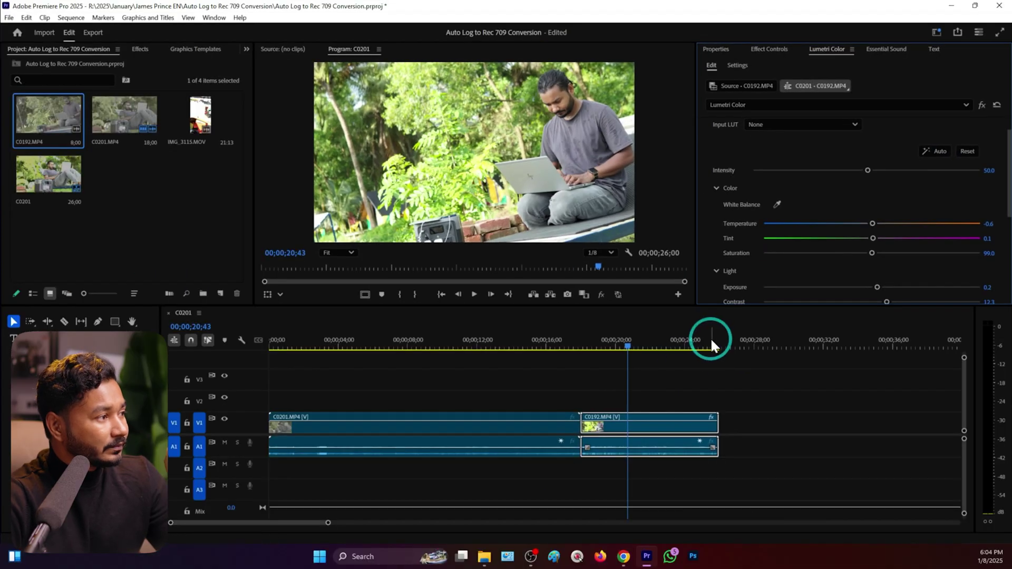
pyautogui.click(613, 448)
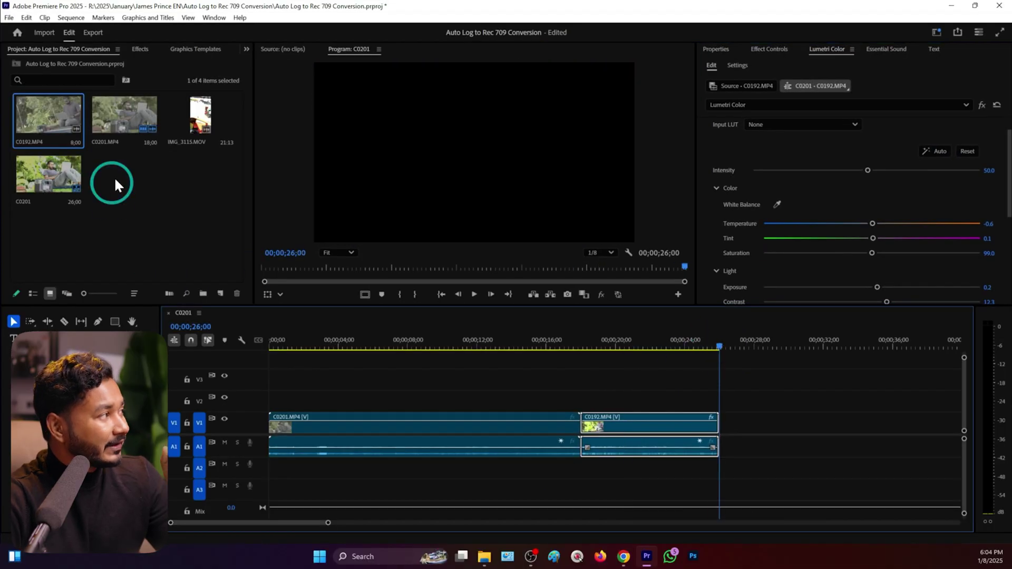
pyautogui.click(214, 124)
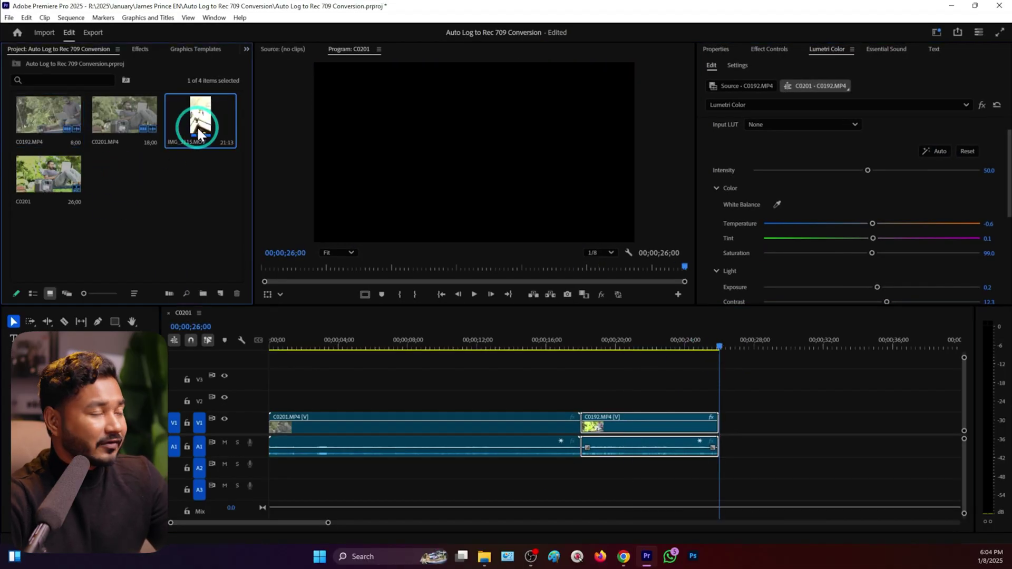
pyautogui.rightClick(198, 130)
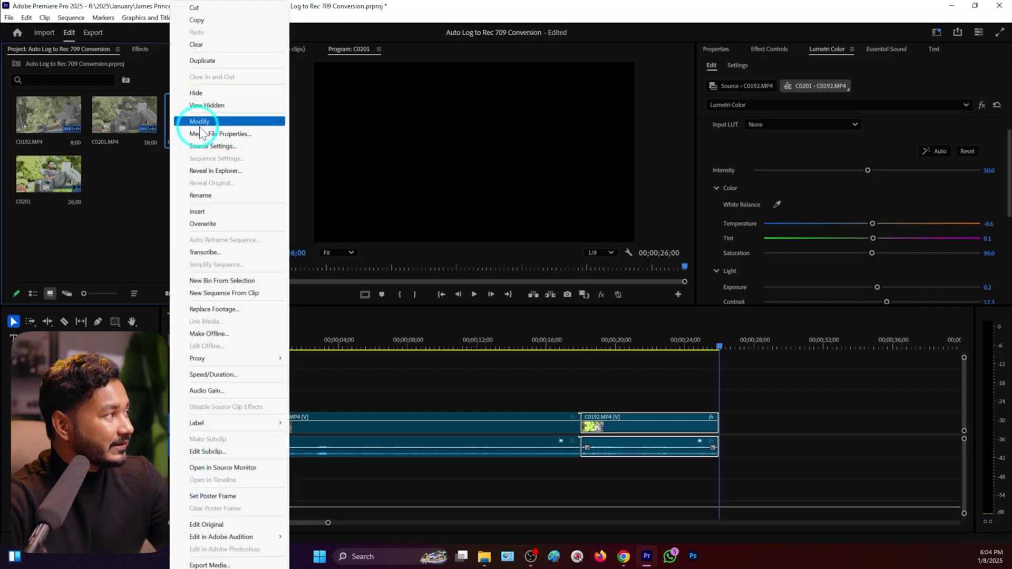
pyautogui.moveTo(213, 124)
pyautogui.click(319, 127)
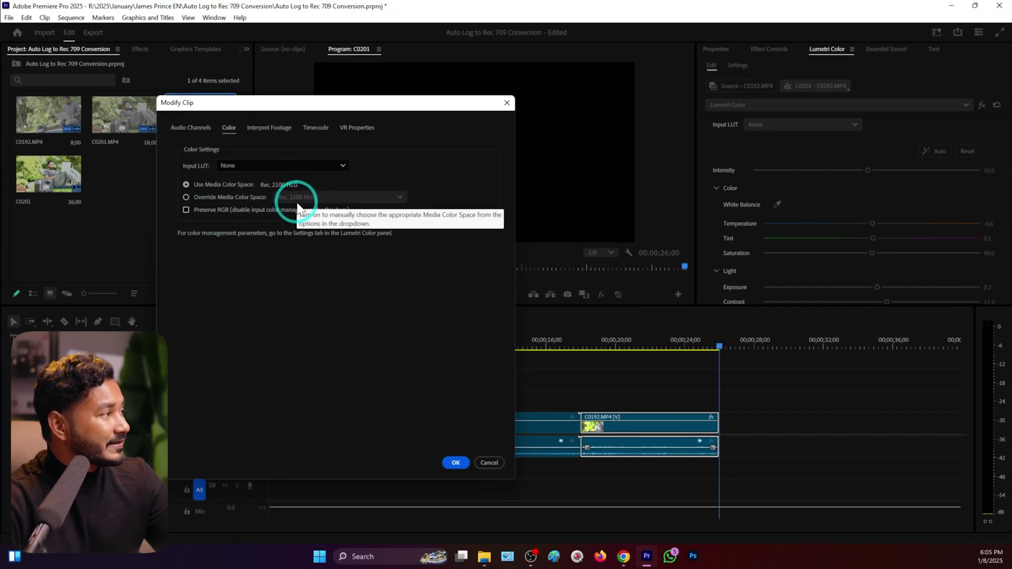
pyautogui.click(485, 462)
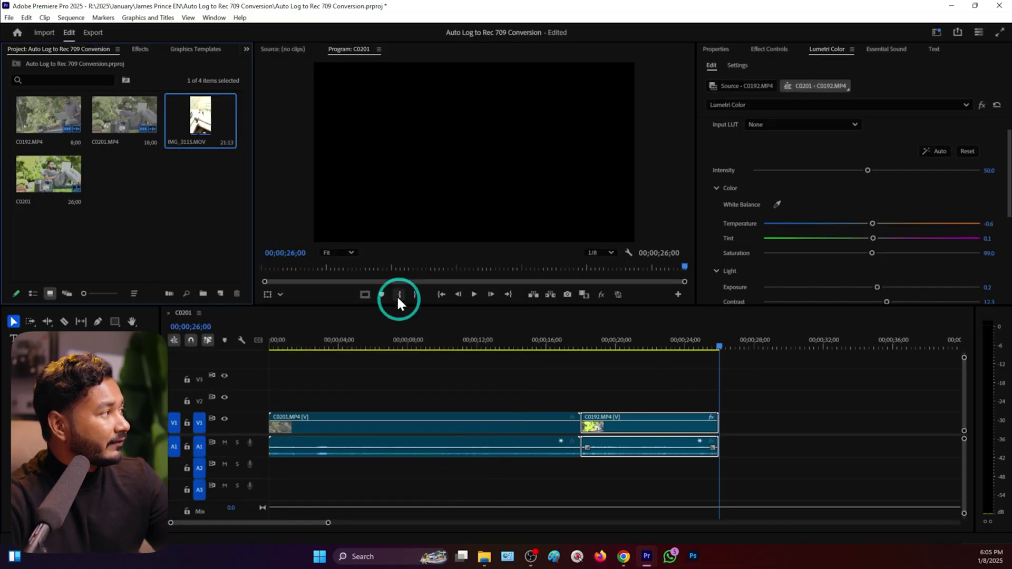
# Place IMG_3115.MOV on V1 after C0192 and scrub through it, returning to 31;13
pyautogui.moveTo(172, 146); pyautogui.dragTo(738, 415)
pyautogui.click(760, 346)
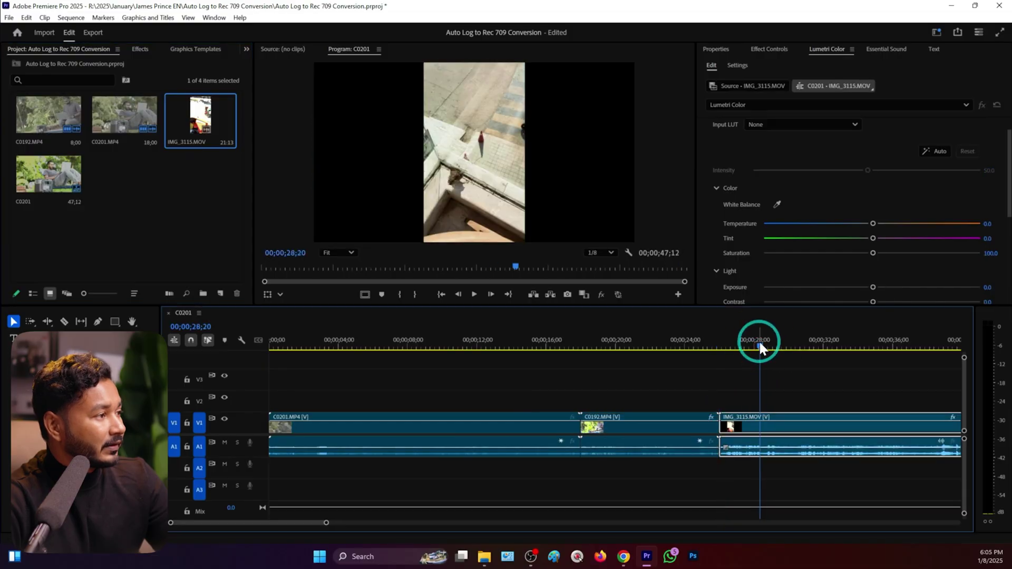
pyautogui.click(744, 372)
pyautogui.moveTo(758, 348); pyautogui.dragTo(844, 347)
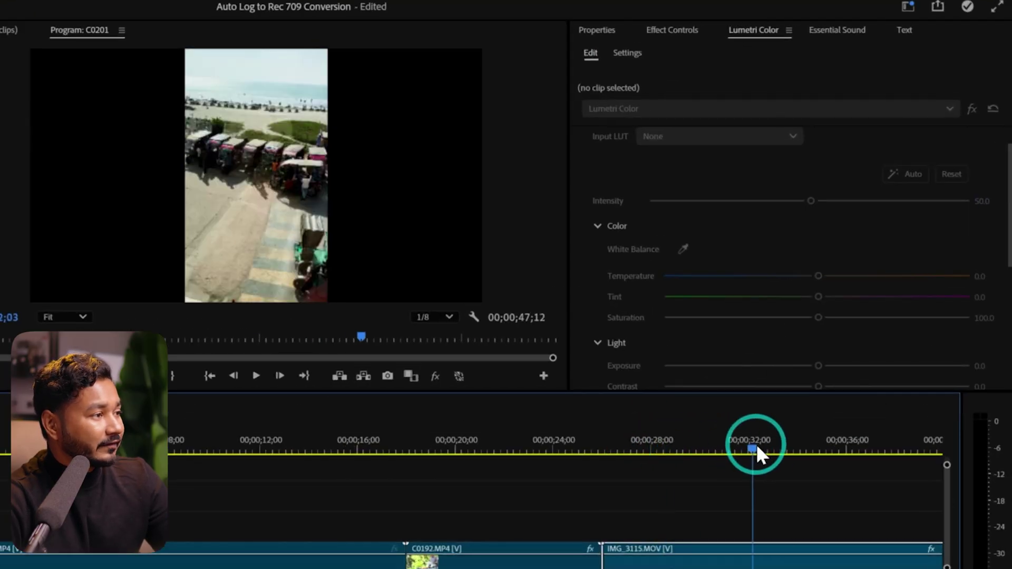
pyautogui.moveTo(775, 444); pyautogui.dragTo(731, 450)
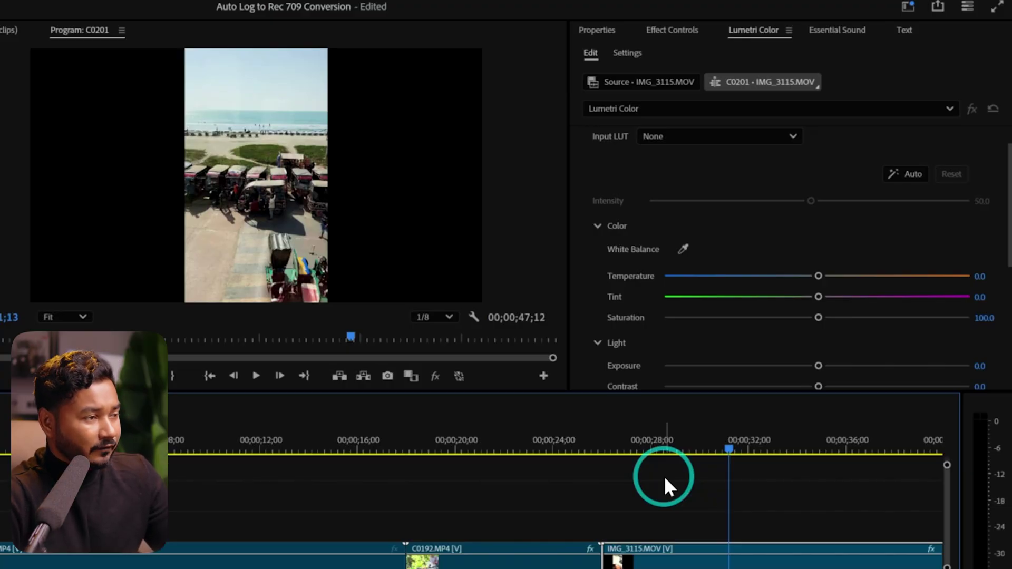
pyautogui.click(627, 53)
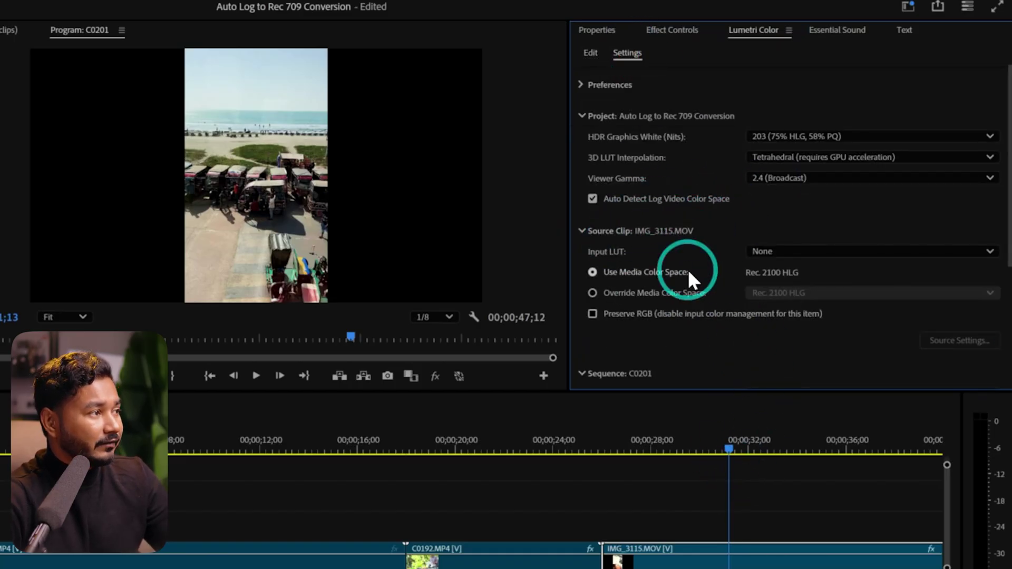
# Switch IMG_3115.MOV's Input Tone Mapping to Max RGB and lower tone-mapped exposure to -1.4
pyautogui.scroll(-4, 654, 340)
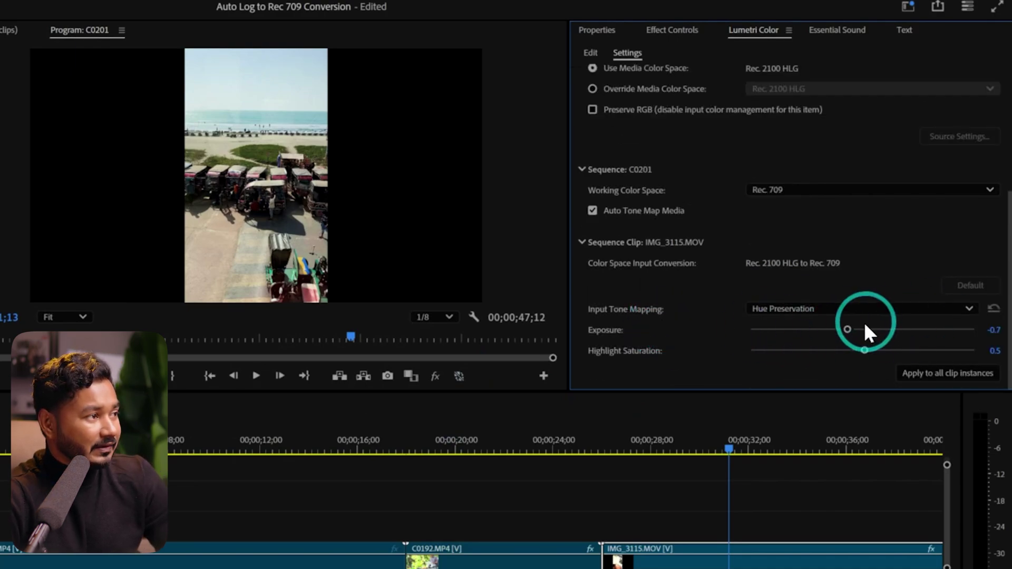
pyautogui.moveTo(846, 329); pyautogui.dragTo(841, 329)
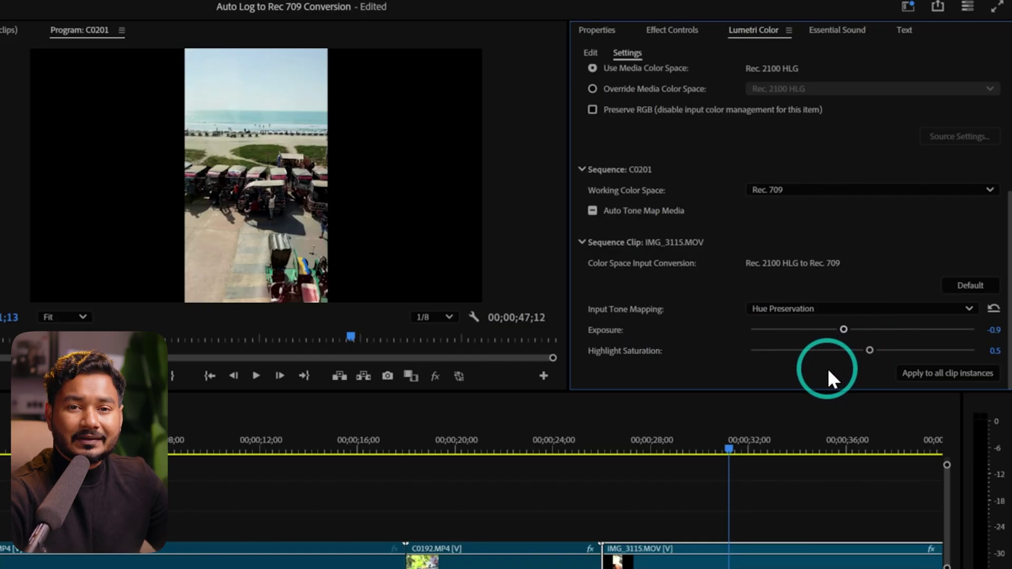
pyautogui.click(888, 308)
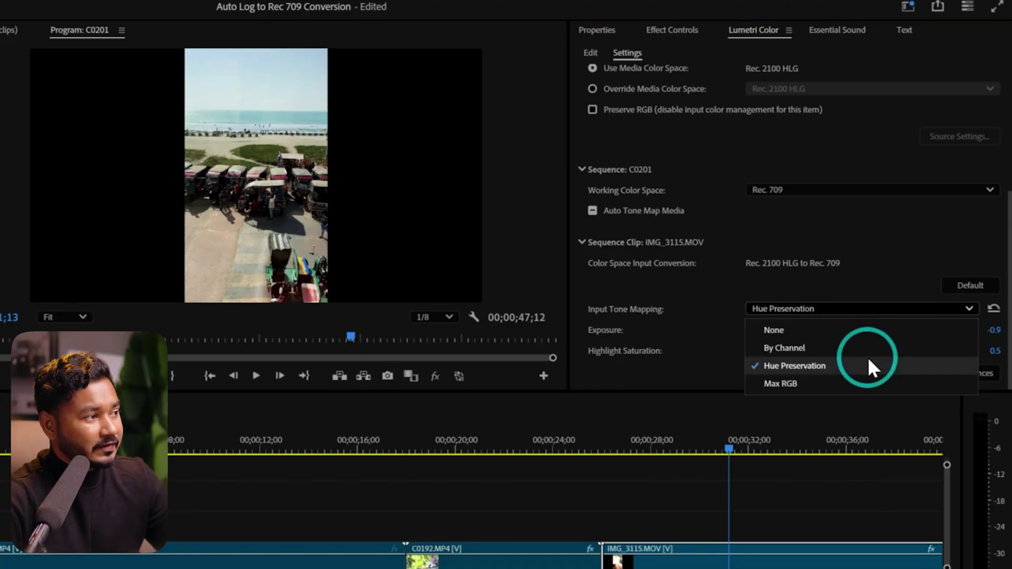
pyautogui.click(865, 381)
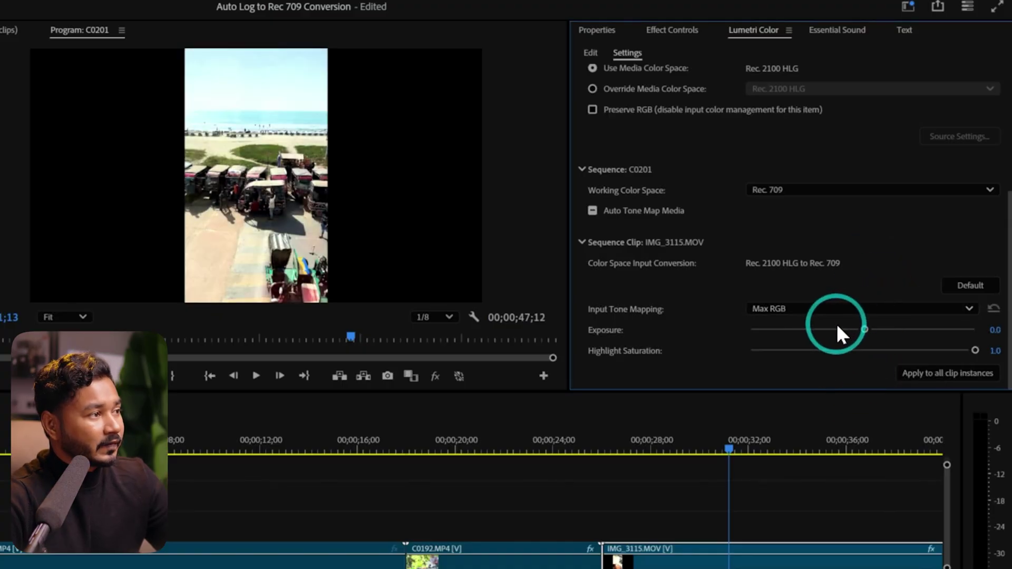
pyautogui.click(851, 329)
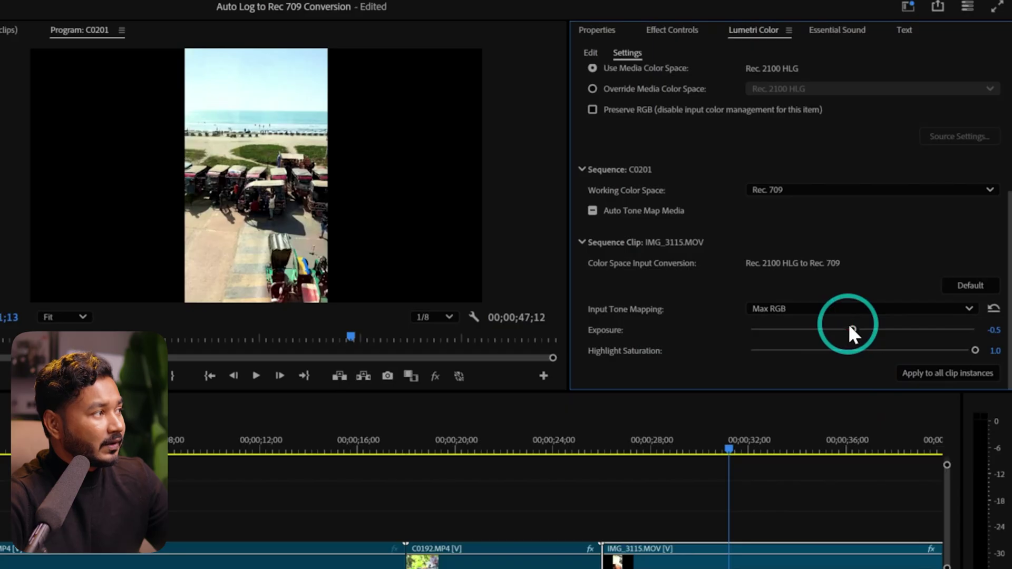
pyautogui.moveTo(814, 330); pyautogui.dragTo(829, 328)
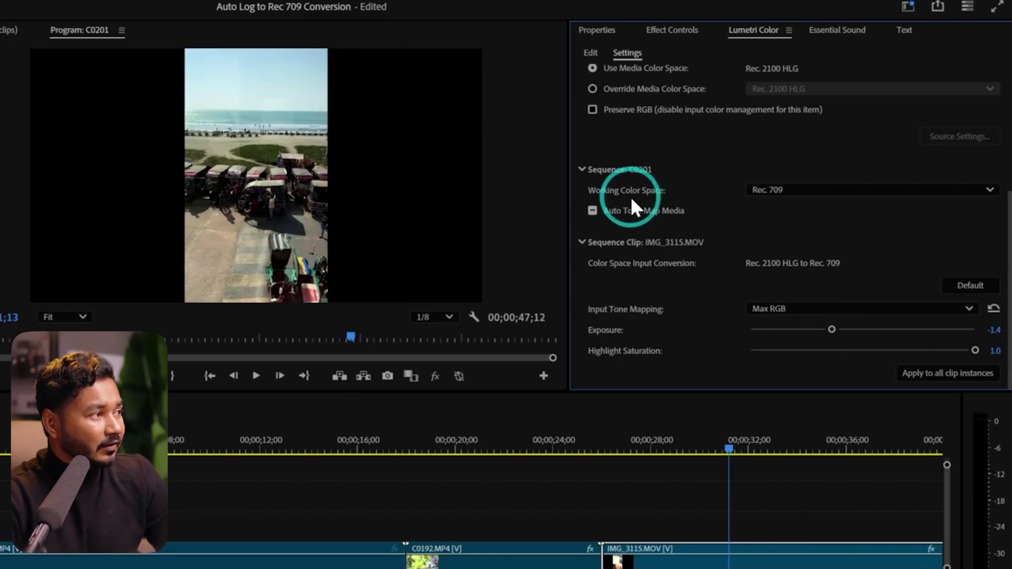
pyautogui.scroll(5, 633, 199)
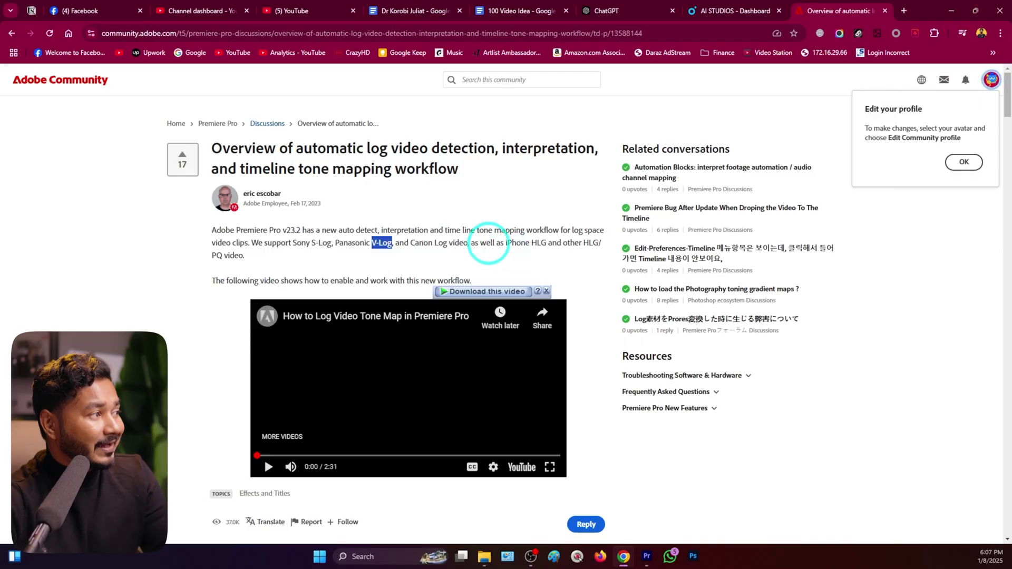
# Highlight the iPhone HLG mention in the Adobe Community article's supported footage list
pyautogui.moveTo(545, 243); pyautogui.dragTo(563, 257)
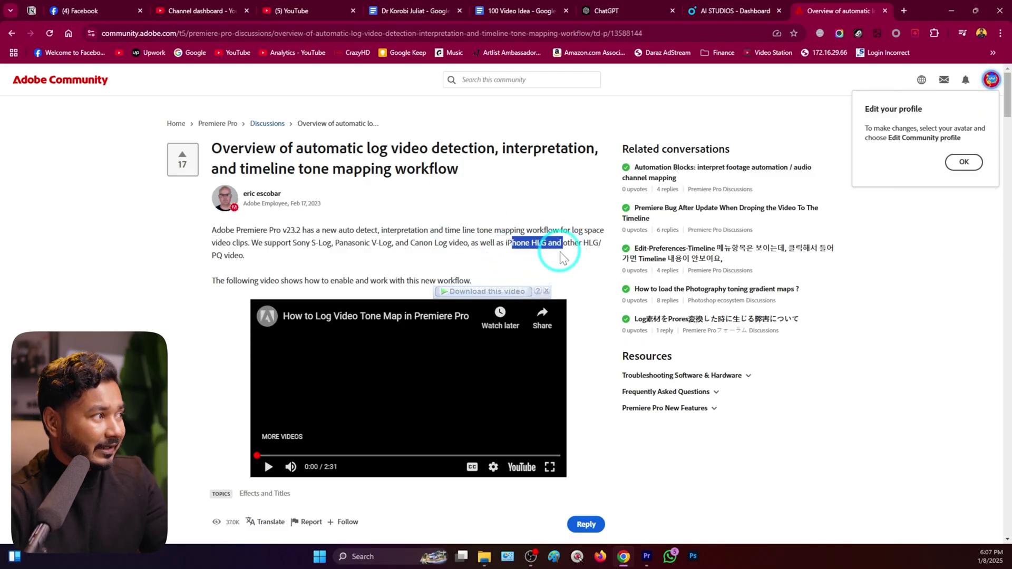